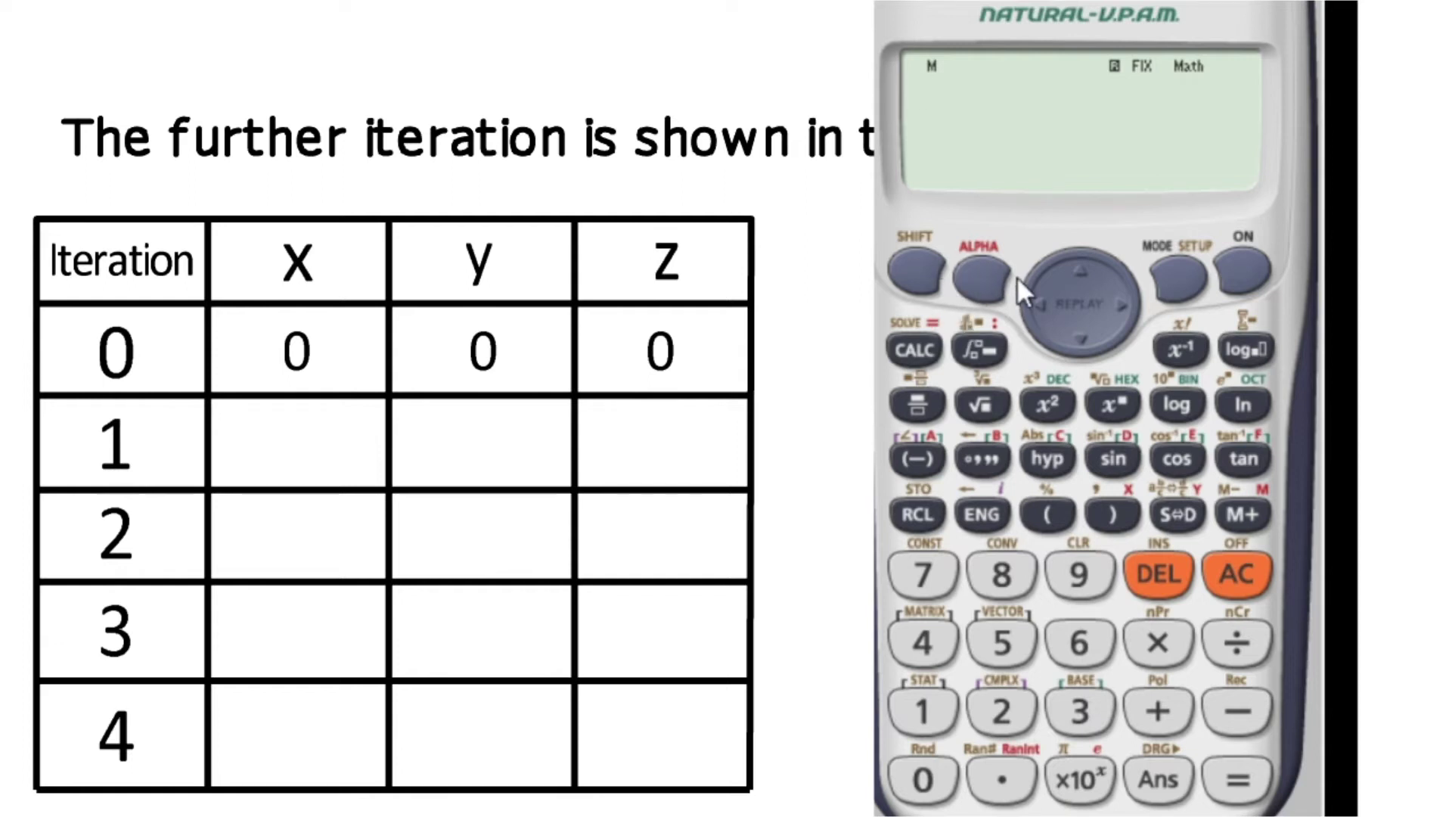
# Step: Enter X=1/25 as the start of the x-update formula
pyautogui.click(991, 278)
pyautogui.click(1120, 515)
pyautogui.click(985, 260)
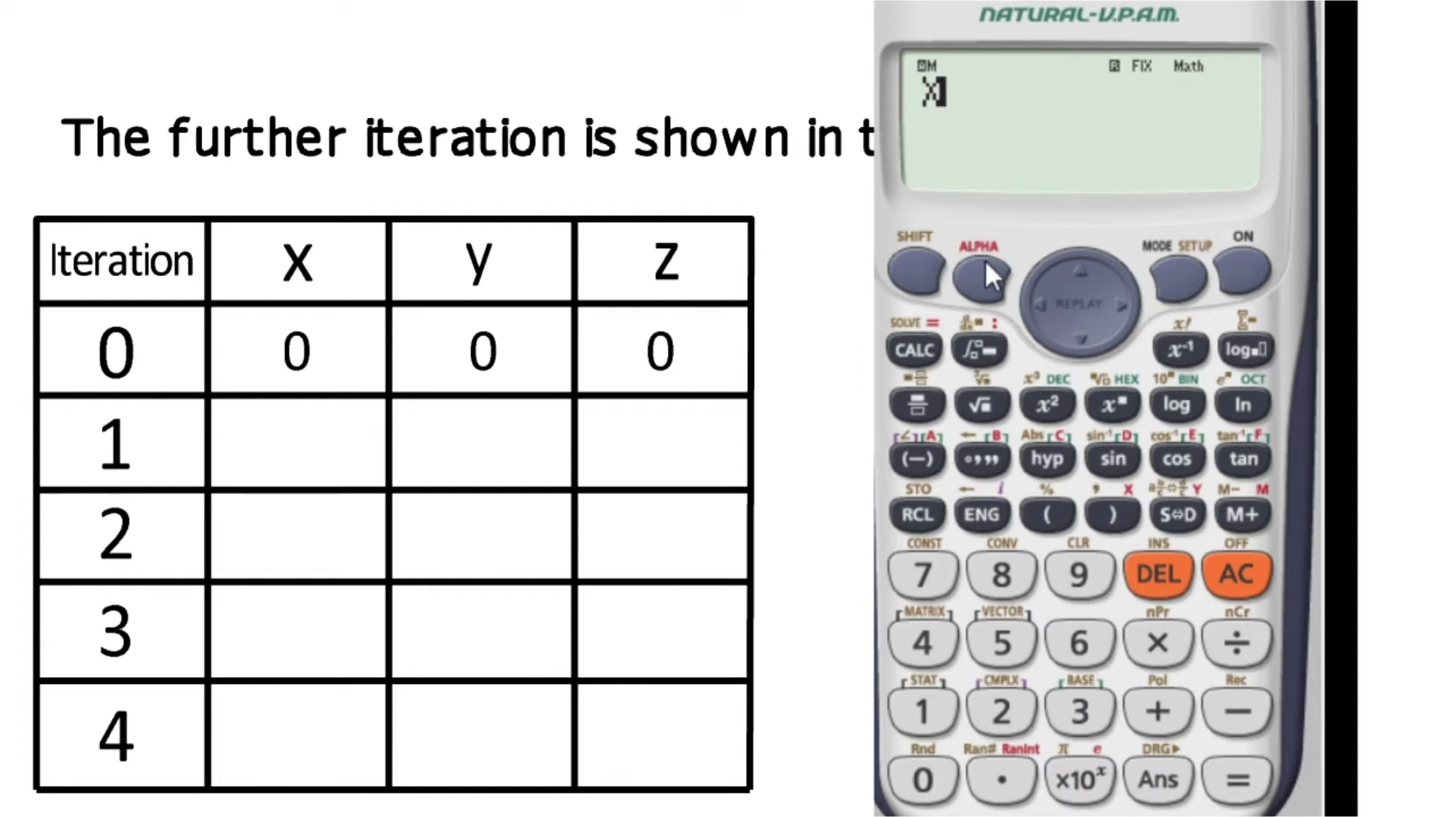
pyautogui.click(921, 351)
pyautogui.click(917, 409)
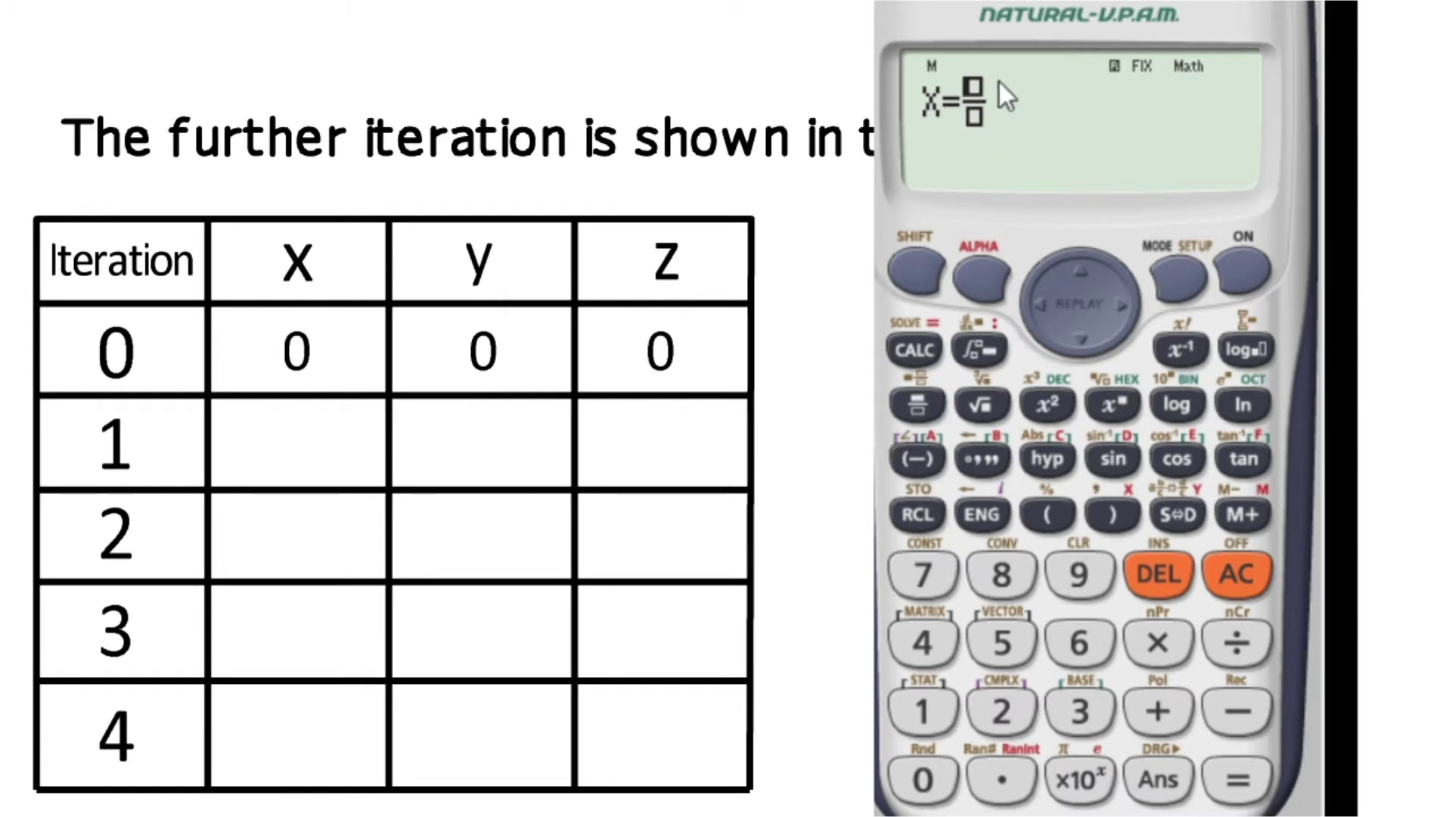
pyautogui.click(918, 717)
pyautogui.click(1125, 301)
pyautogui.click(984, 712)
pyautogui.click(999, 639)
pyautogui.click(1121, 304)
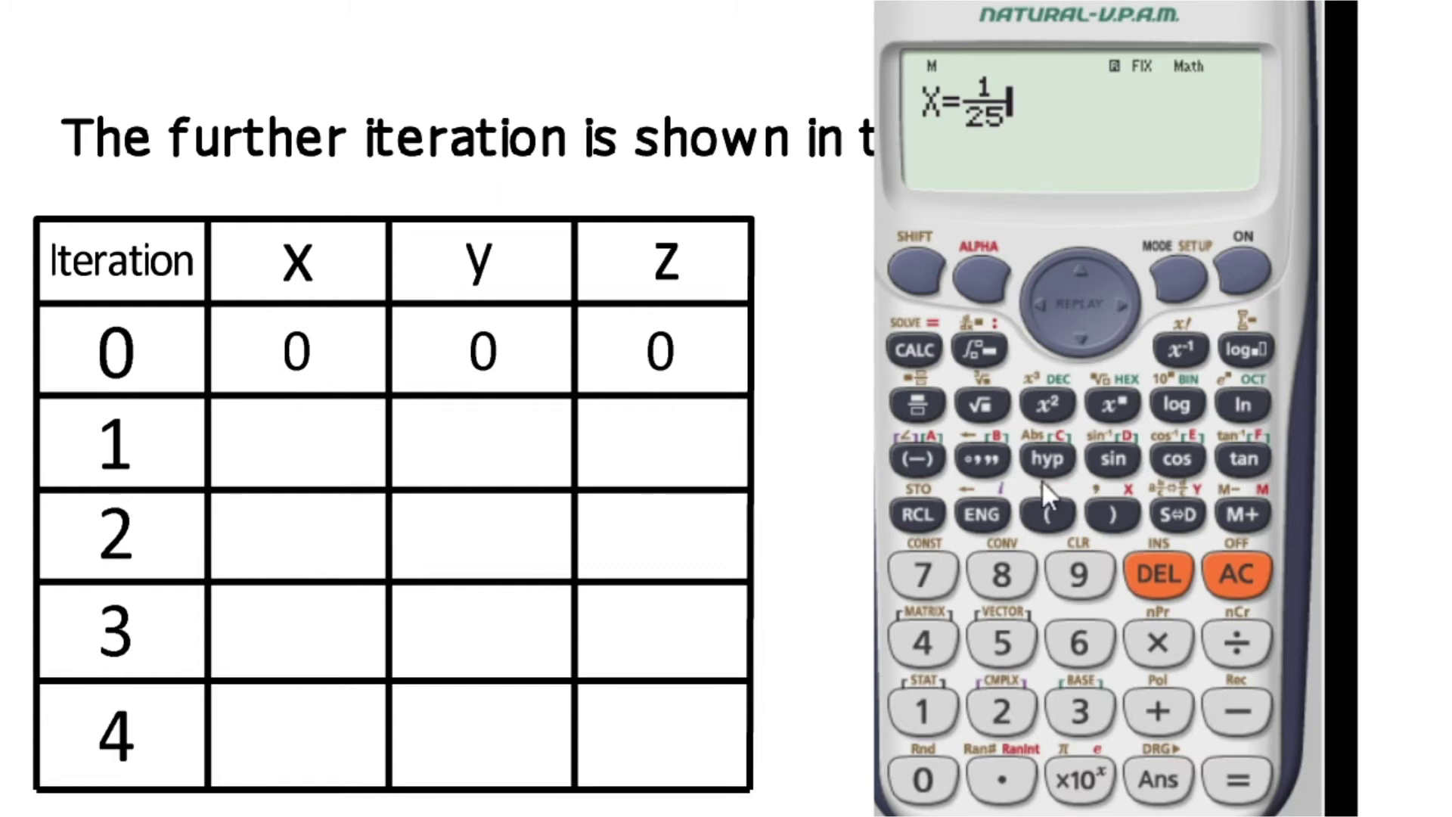
# Step: Add the bracketed terms (19−Y+5M) after the 1/25 coefficient
pyautogui.click(1047, 505)
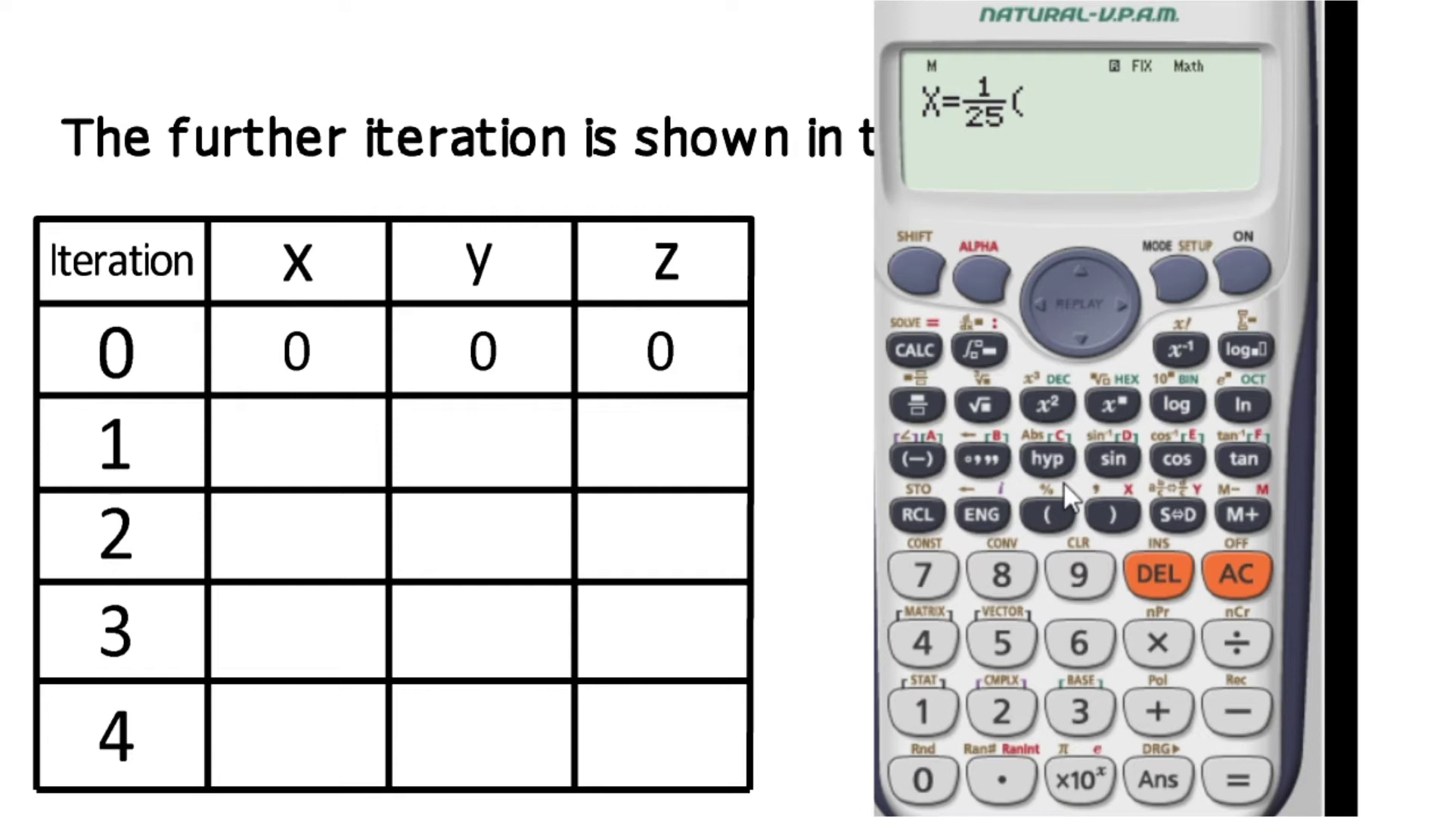
pyautogui.click(926, 717)
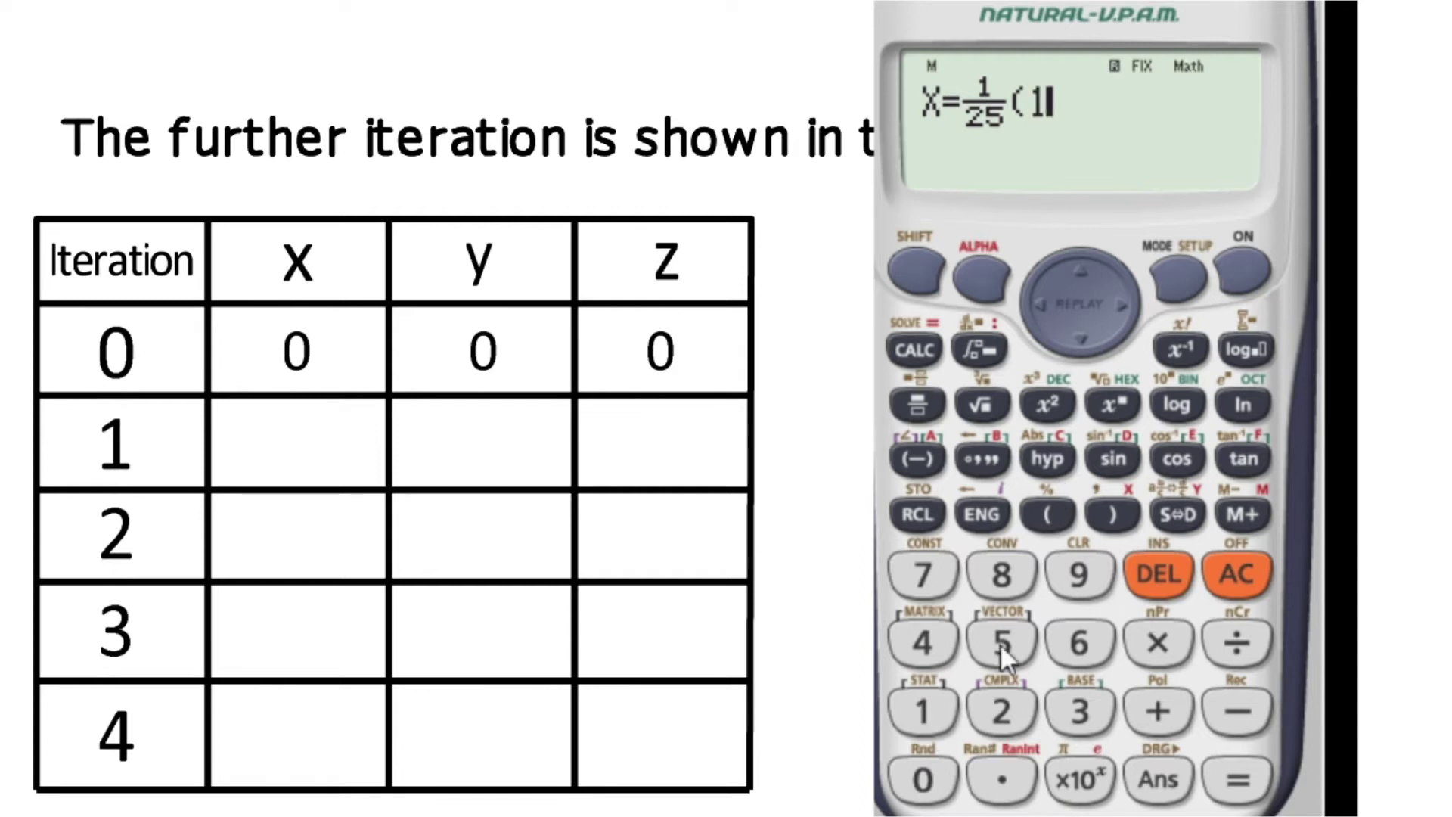
pyautogui.click(1077, 574)
pyautogui.click(1248, 715)
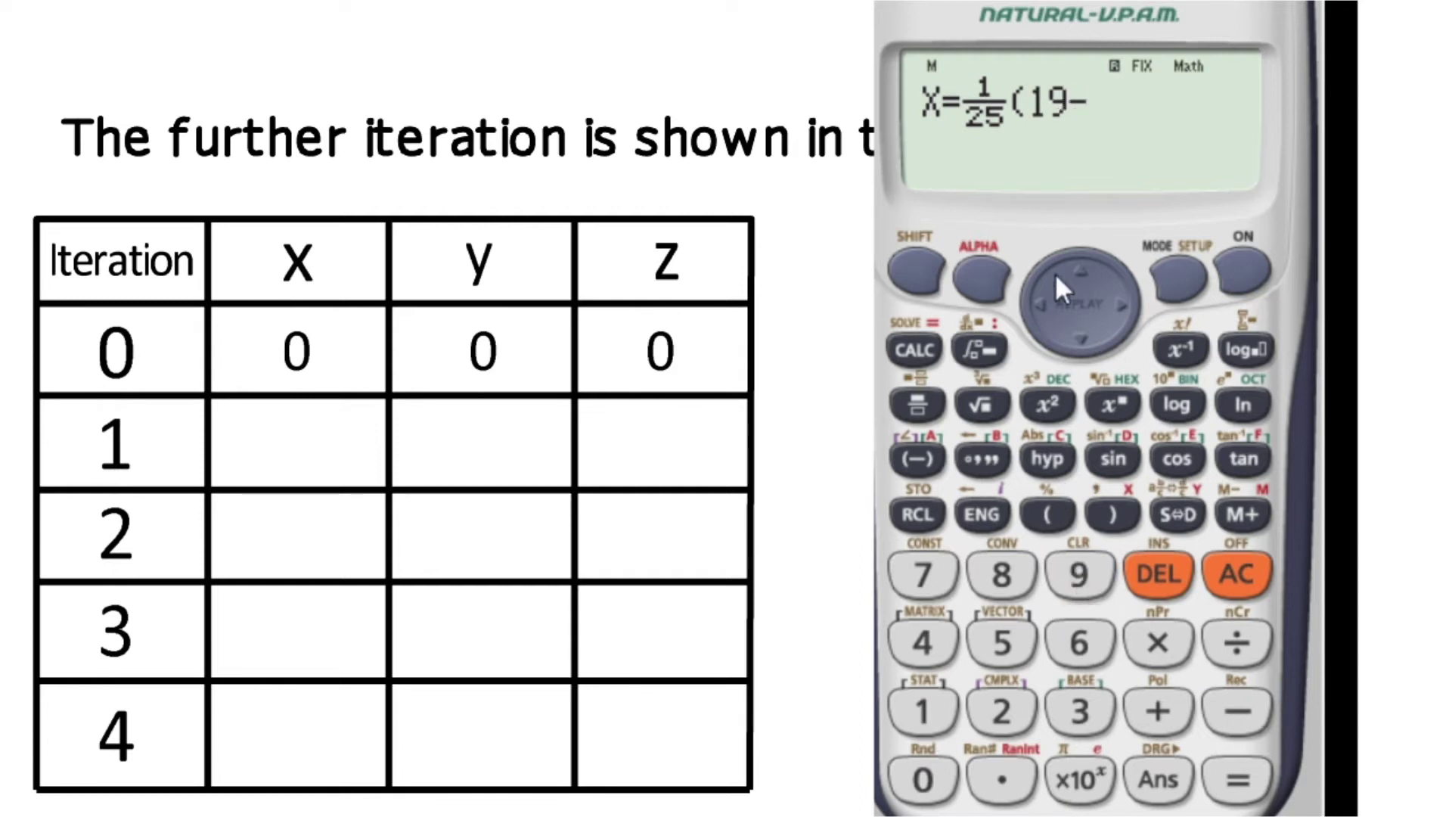
pyautogui.click(967, 255)
pyautogui.click(1176, 508)
pyautogui.click(1168, 716)
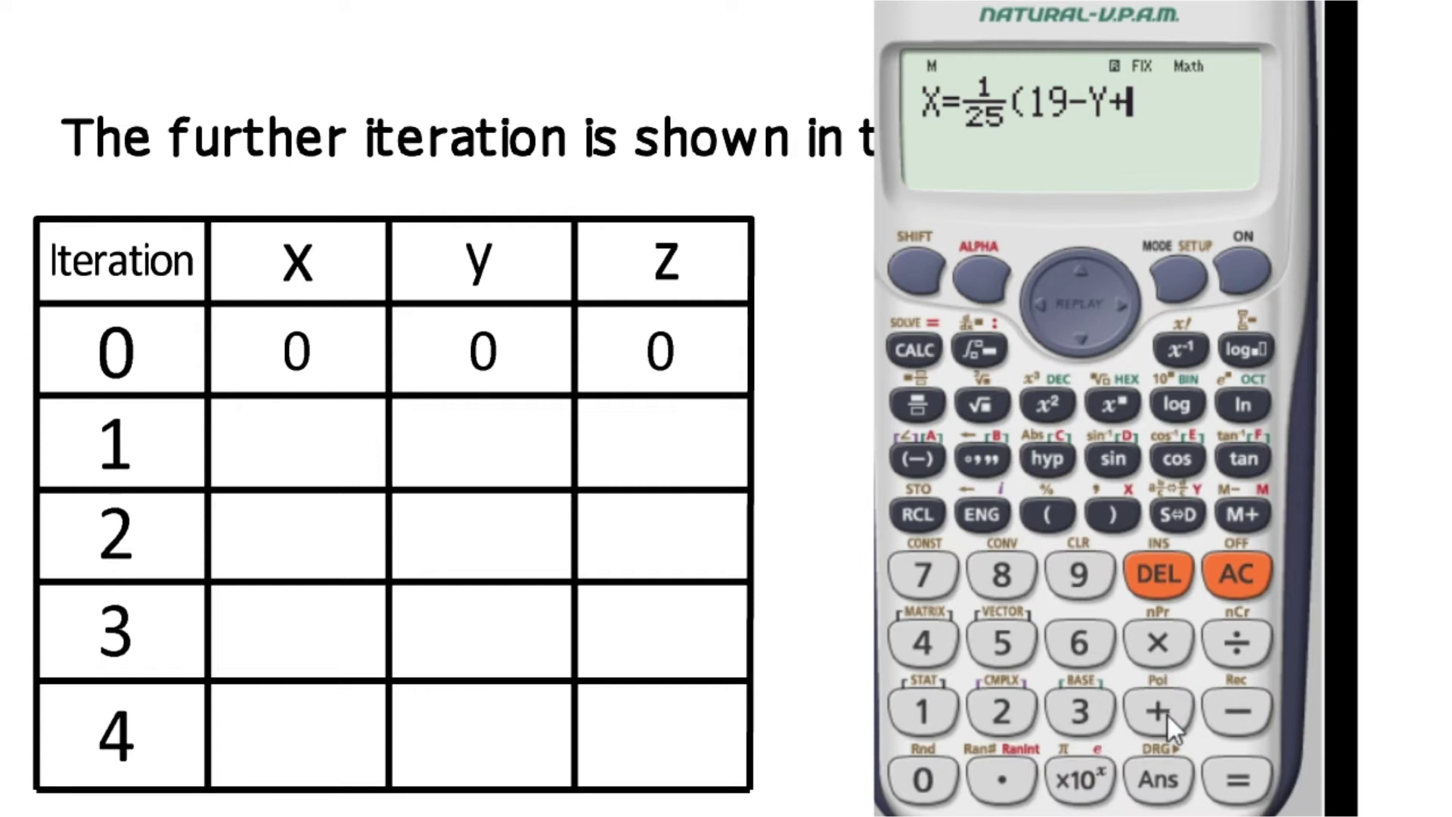
pyautogui.click(984, 645)
pyautogui.click(991, 269)
pyautogui.click(1257, 512)
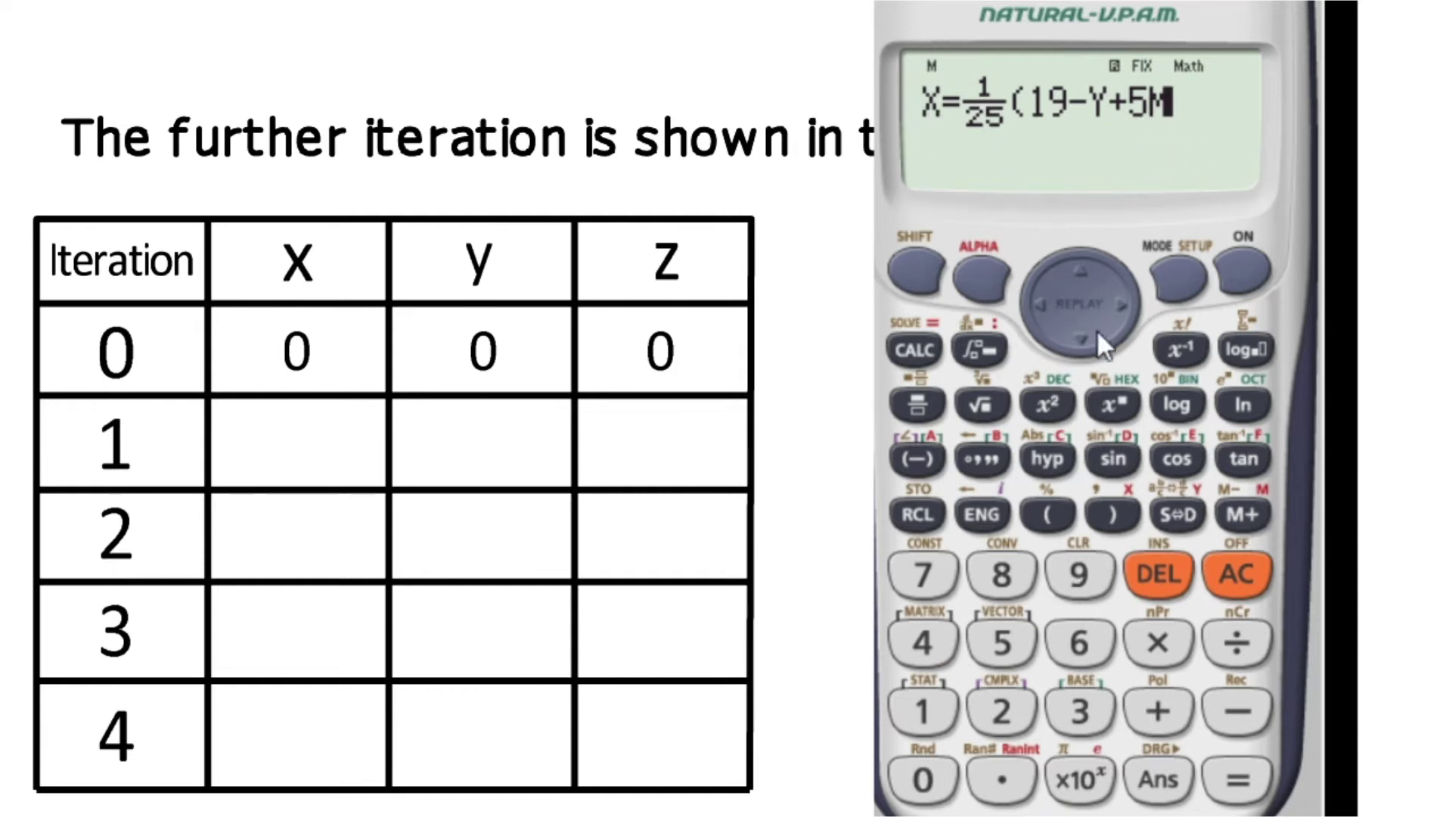
pyautogui.click(1113, 513)
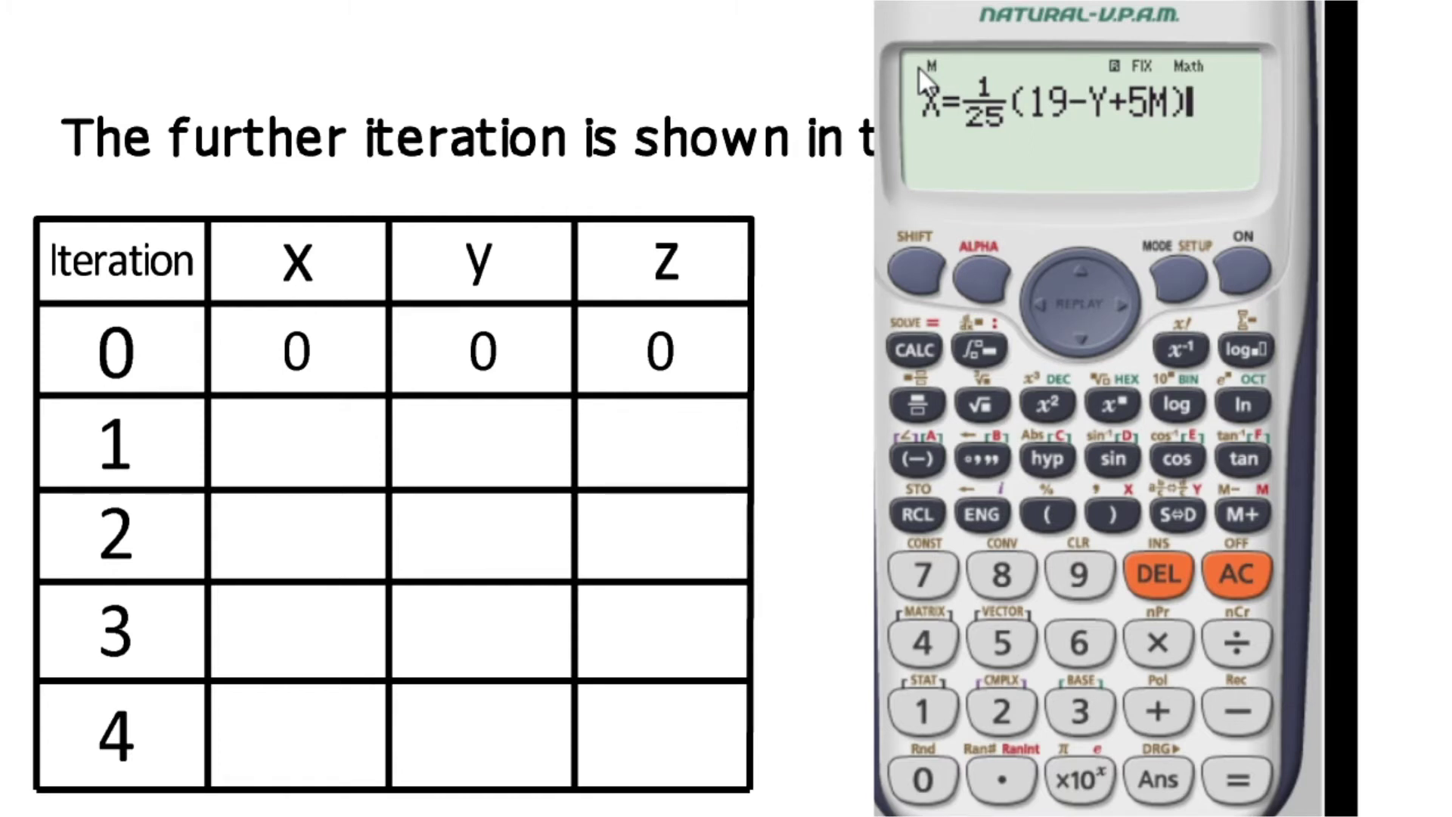
# Step: Append a colon separator after the x formula
pyautogui.click(980, 277)
pyautogui.click(984, 350)
pyautogui.click(969, 272)
# Step: Enter Y=1/20 as the start of the y-update formula
pyautogui.click(1181, 511)
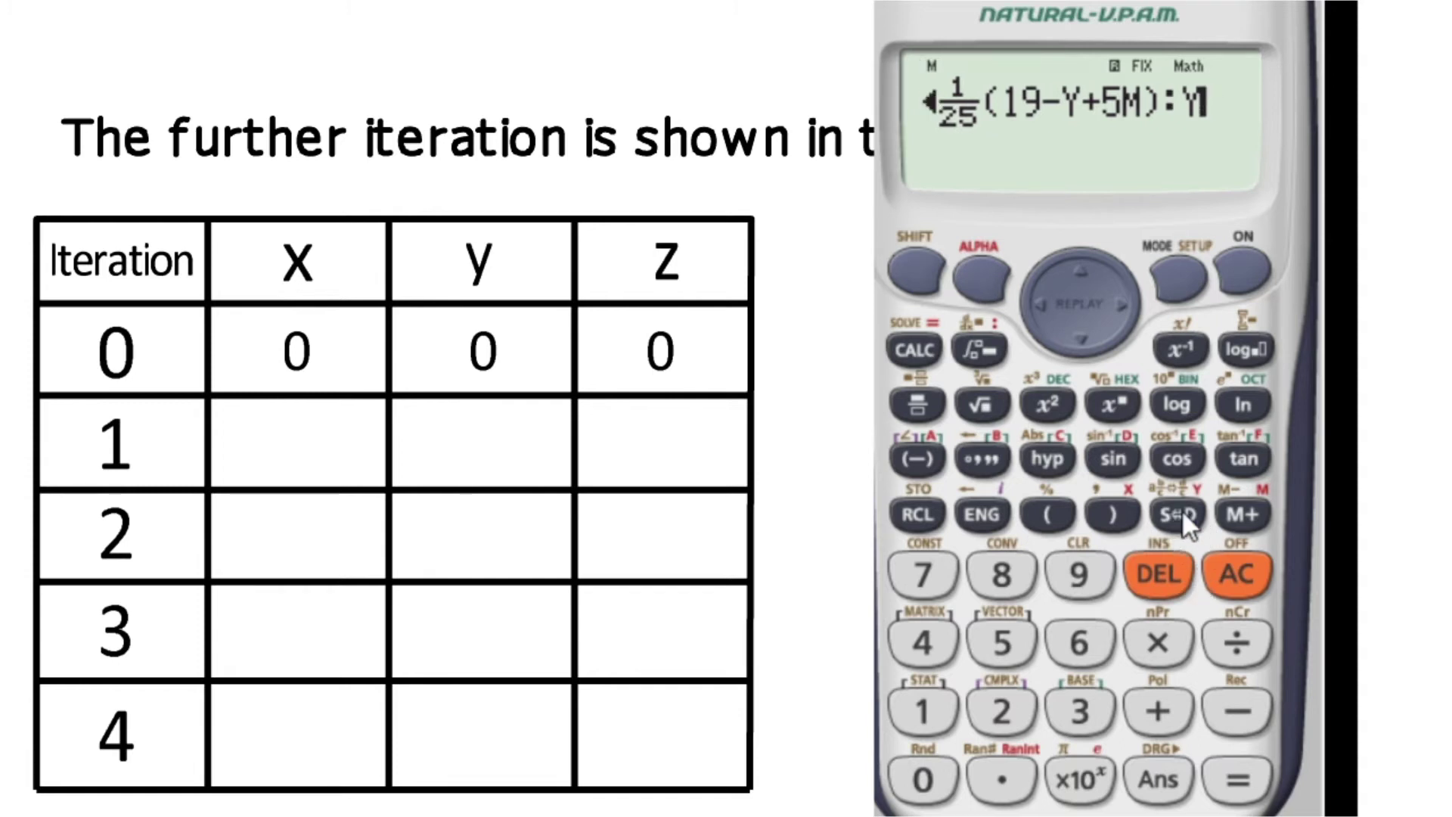
pyautogui.click(984, 261)
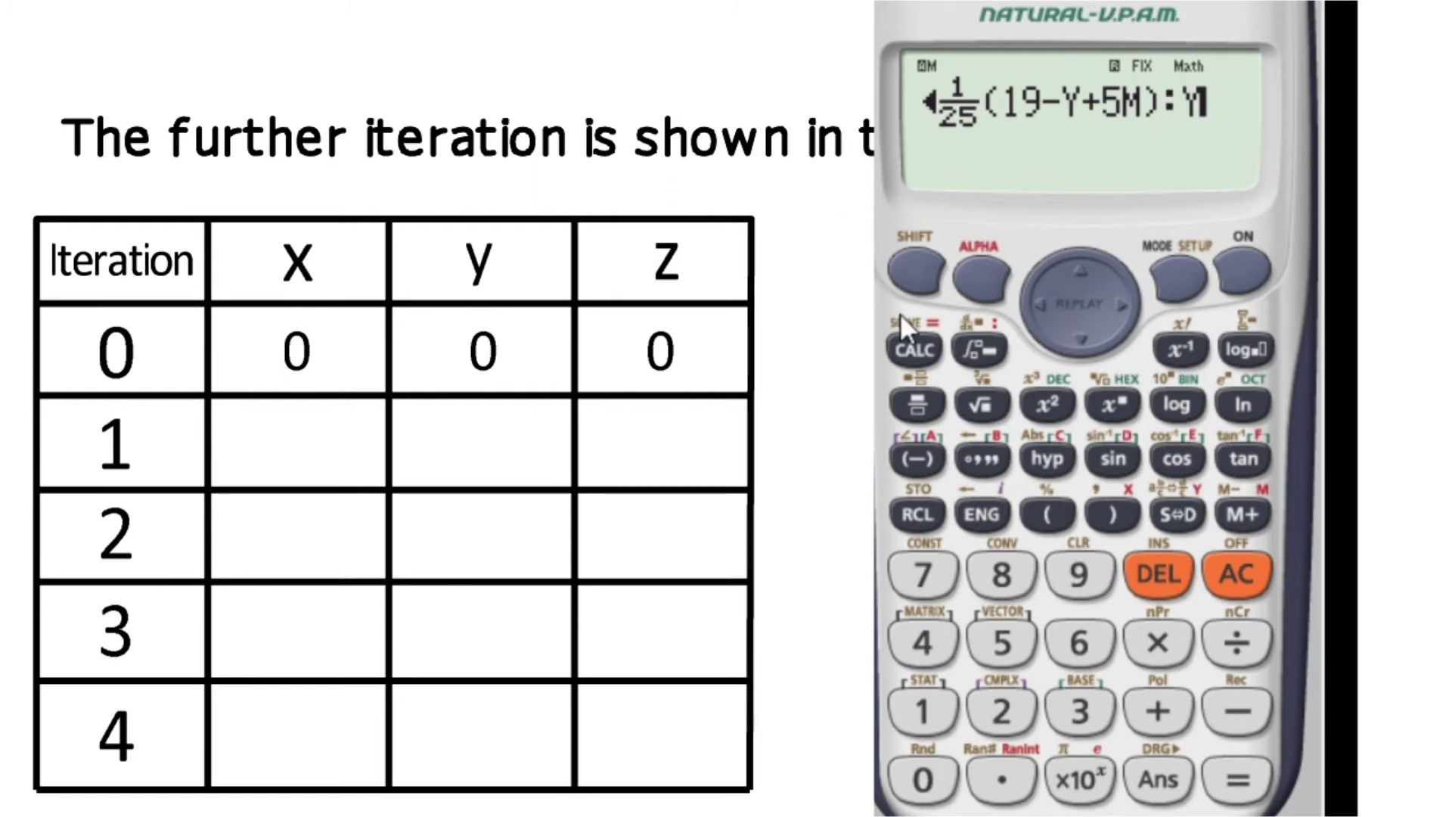
pyautogui.click(912, 353)
pyautogui.click(938, 401)
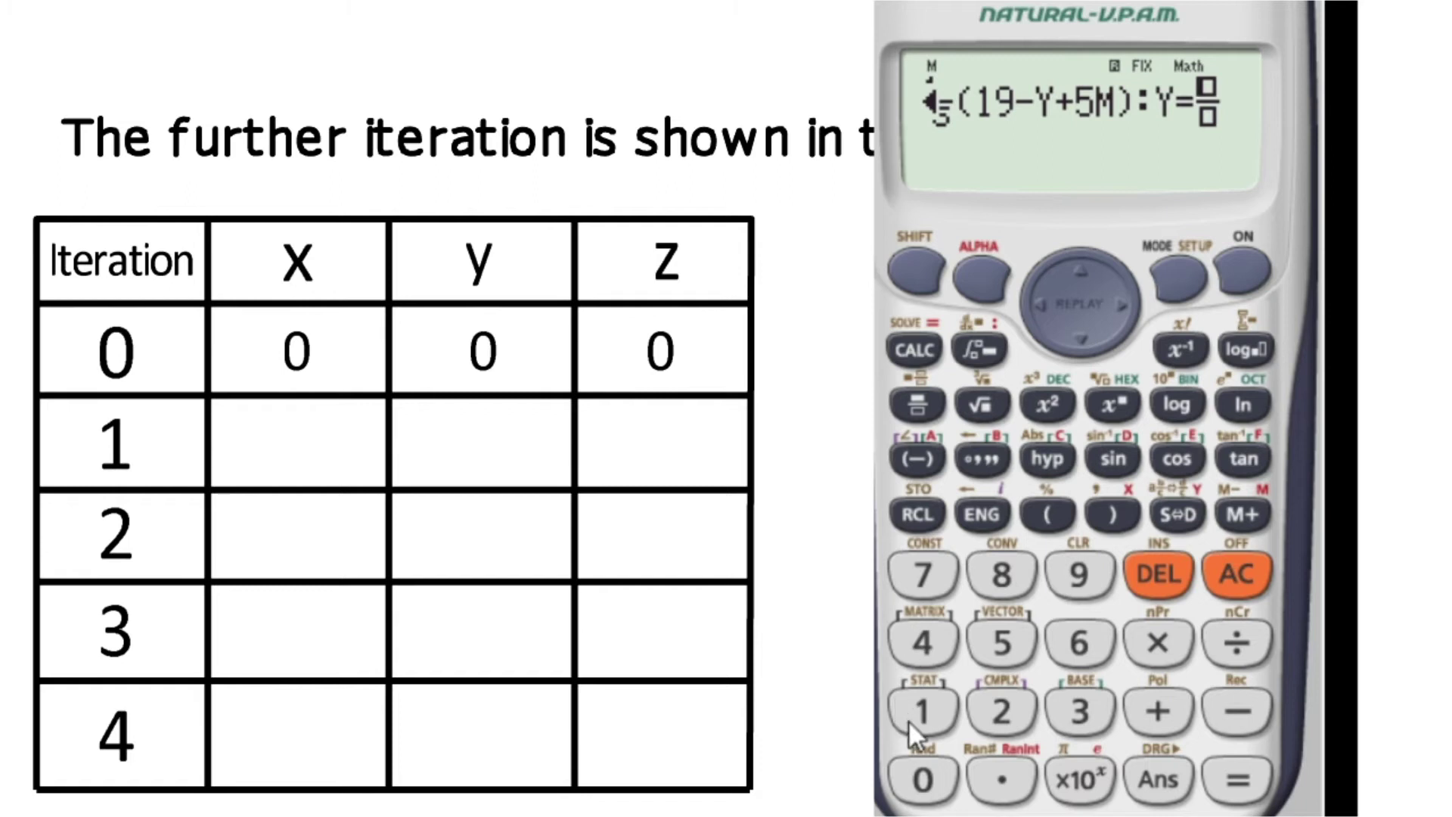
pyautogui.click(1130, 299)
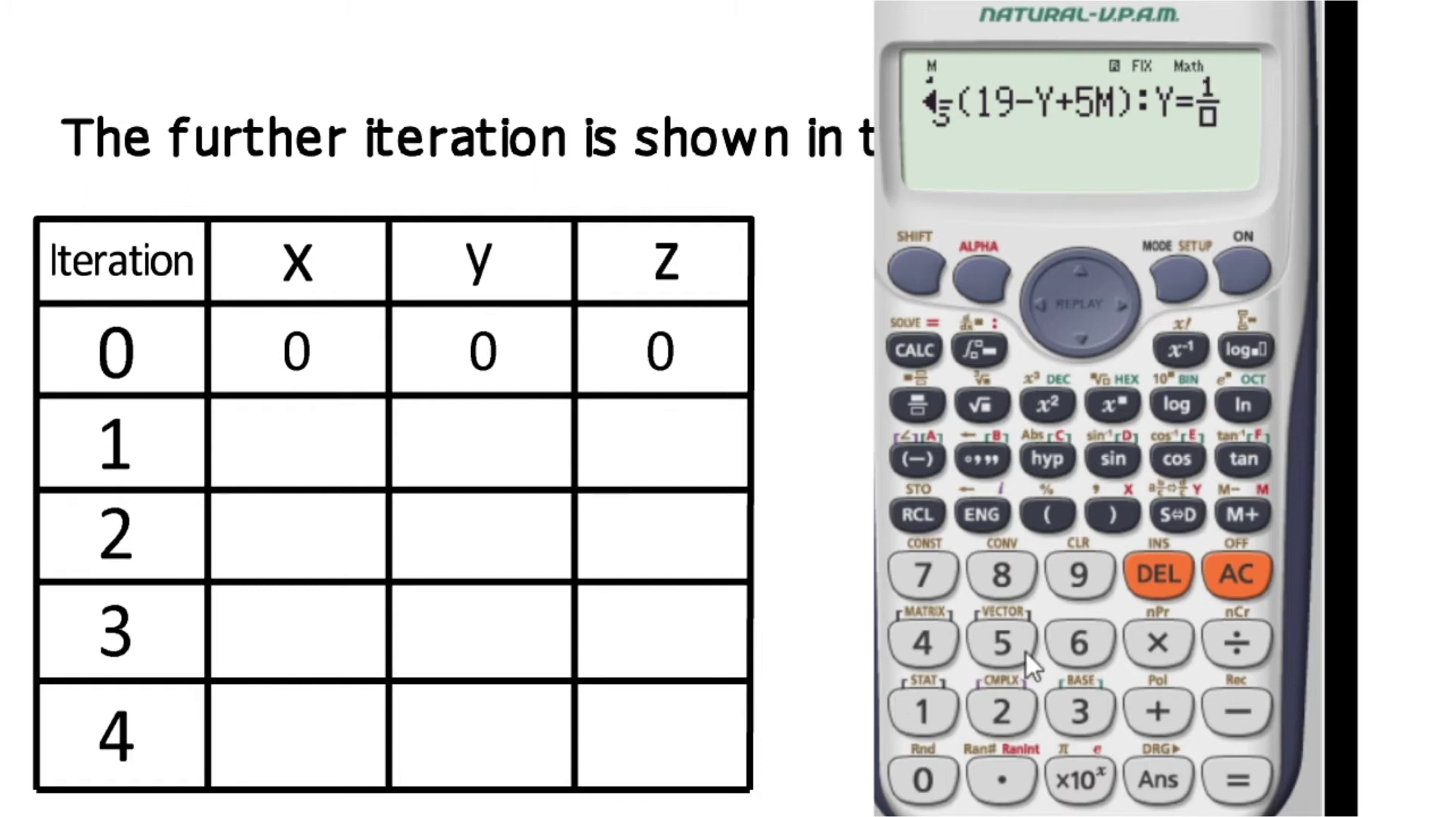
pyautogui.click(1002, 712)
pyautogui.click(923, 779)
pyautogui.click(1121, 317)
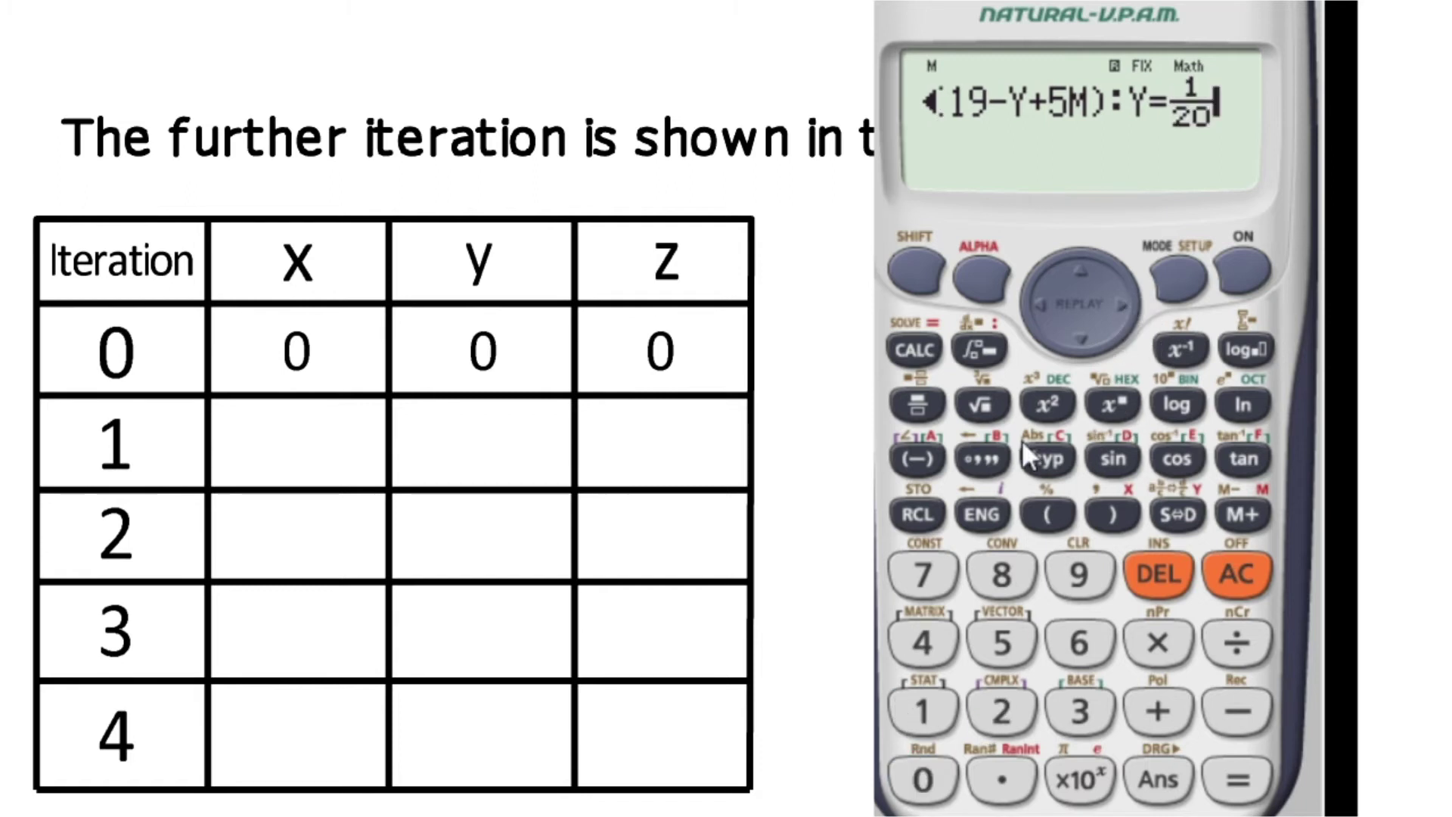
pyautogui.click(1052, 517)
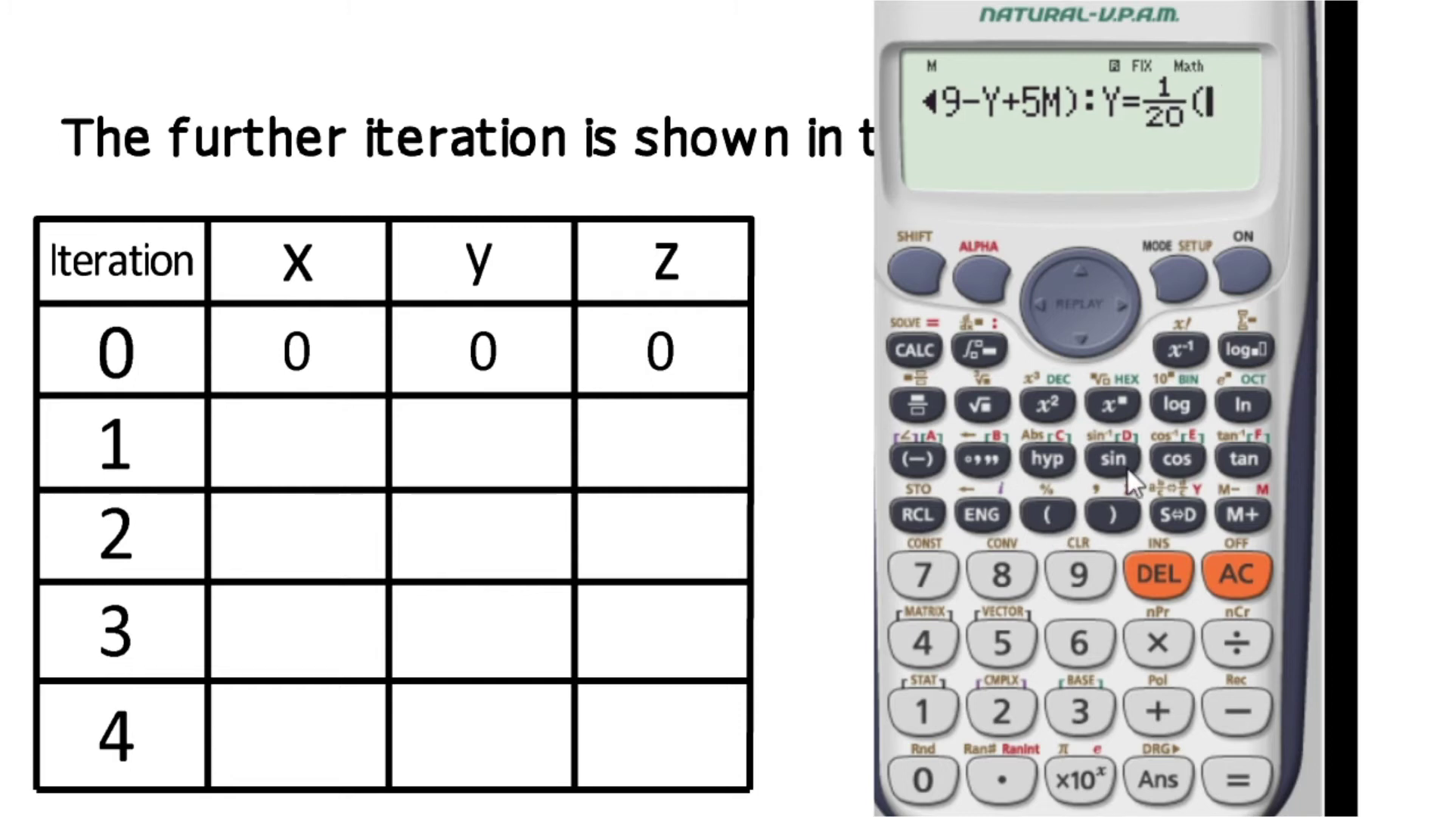
# Step: Add the terms (−18−X−M), close the bracket, and append a colon separator
pyautogui.click(1259, 723)
pyautogui.click(922, 711)
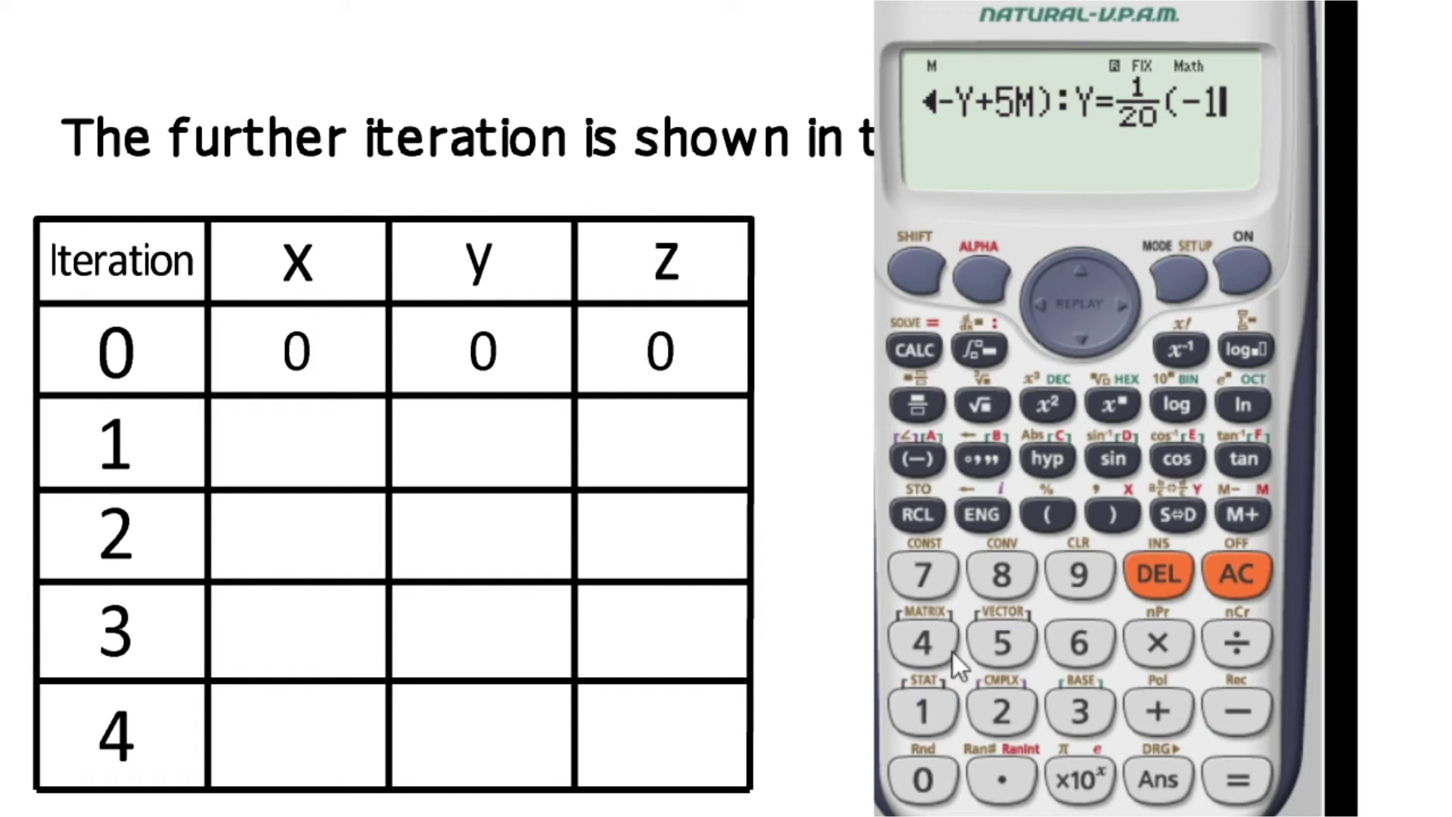
pyautogui.click(1002, 573)
pyautogui.click(1231, 719)
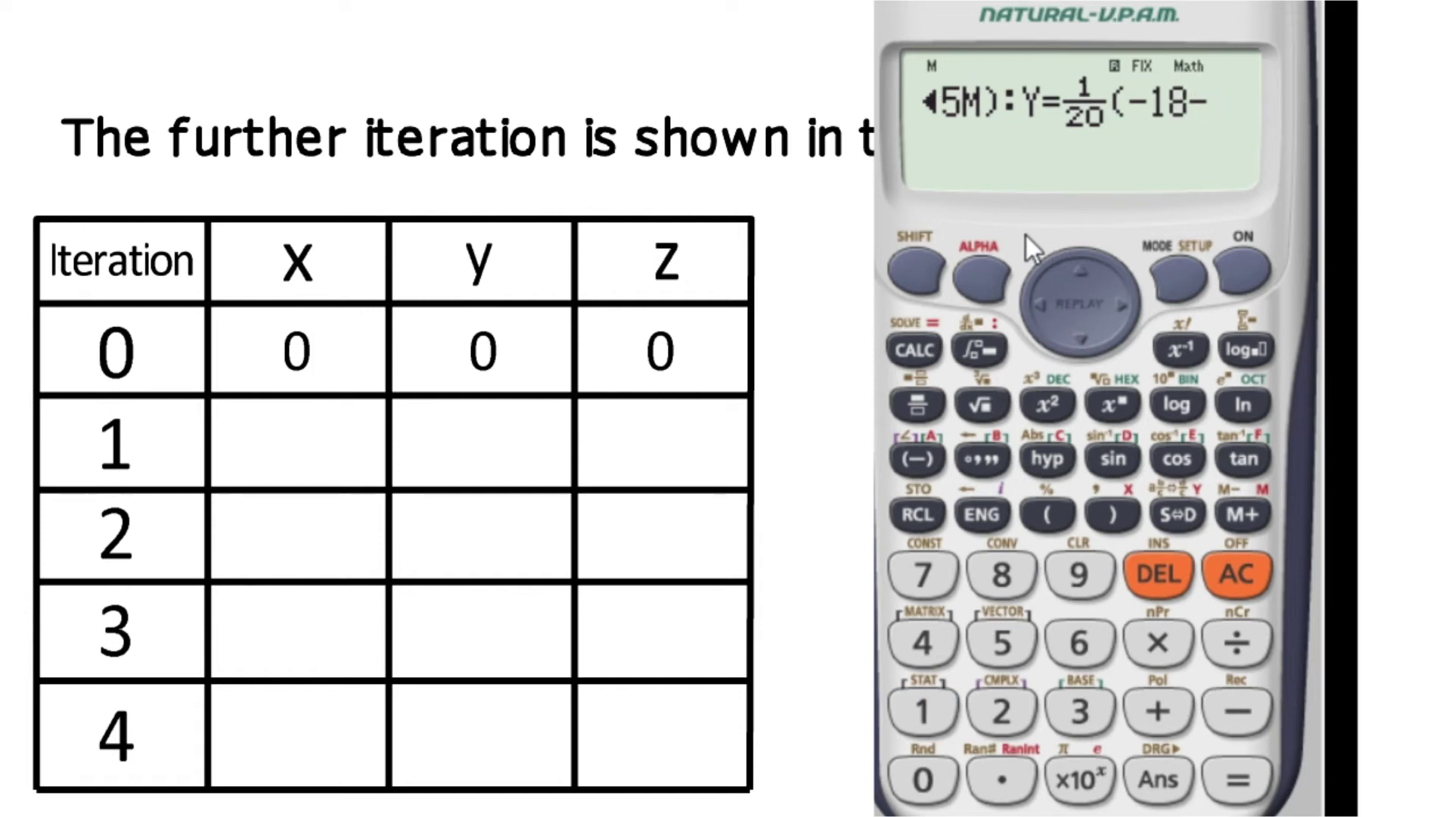
pyautogui.click(972, 276)
pyautogui.click(1106, 509)
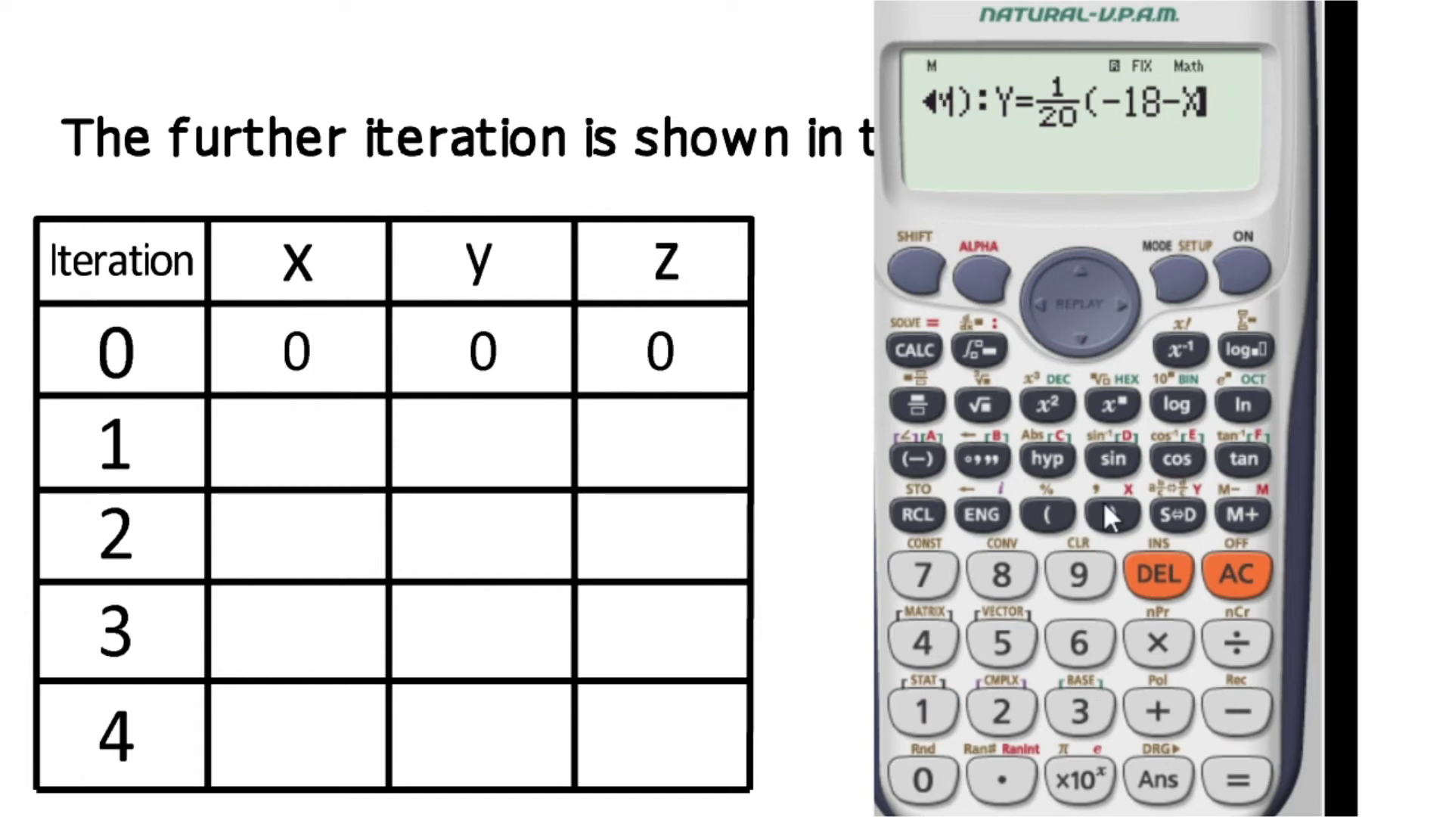
pyautogui.click(1237, 711)
pyautogui.click(991, 292)
pyautogui.click(1243, 498)
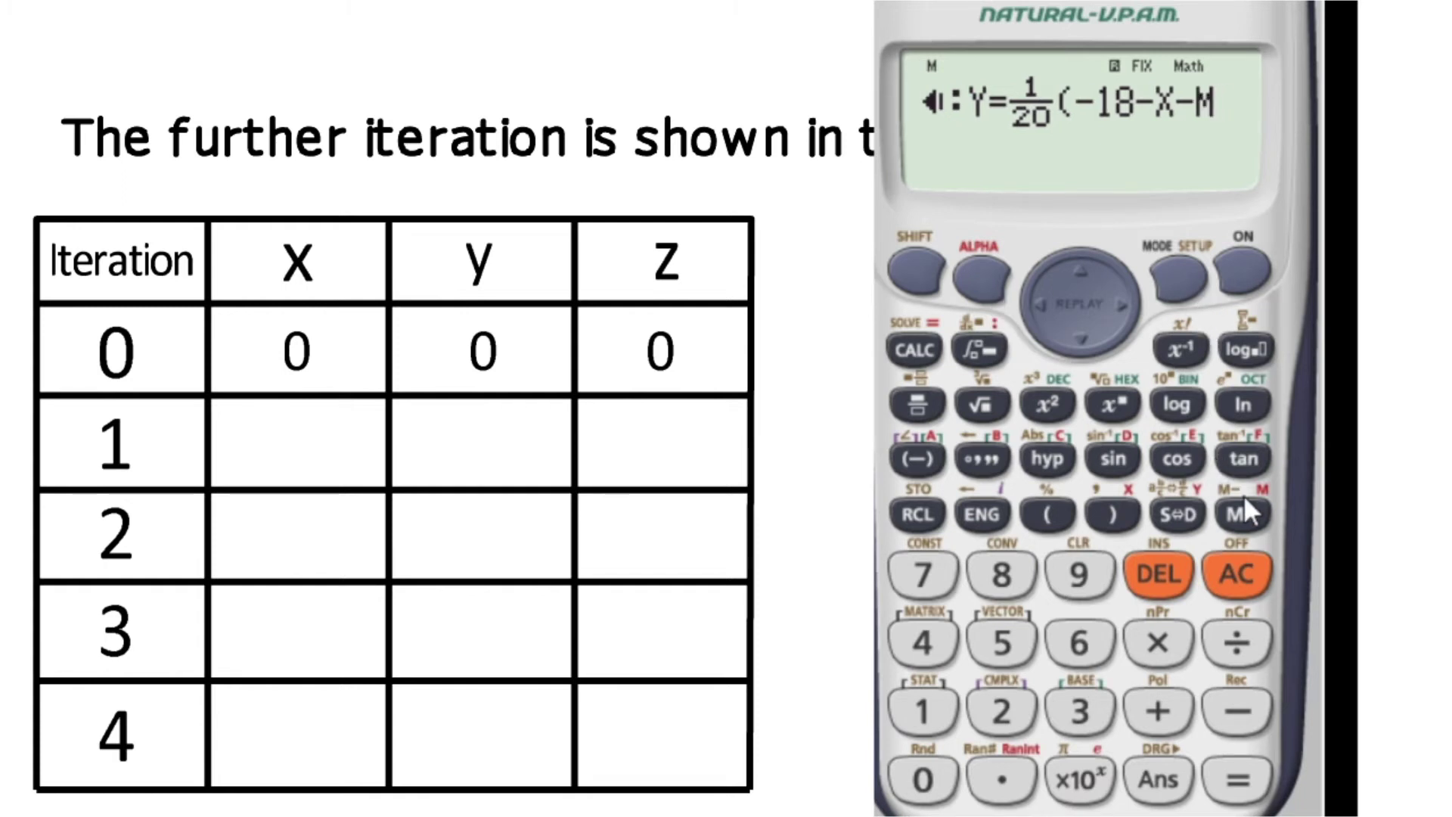
pyautogui.click(1101, 500)
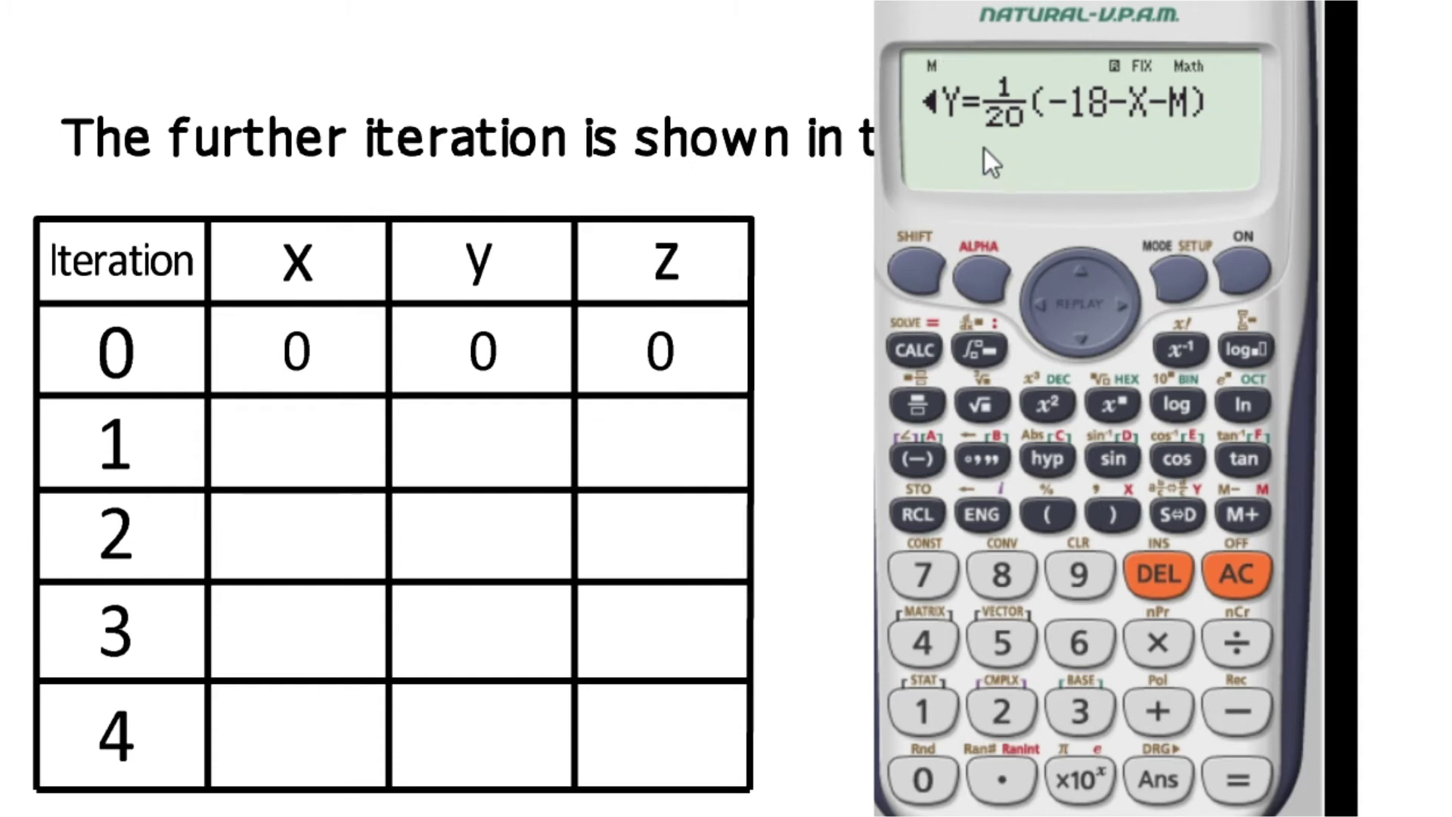
pyautogui.click(998, 267)
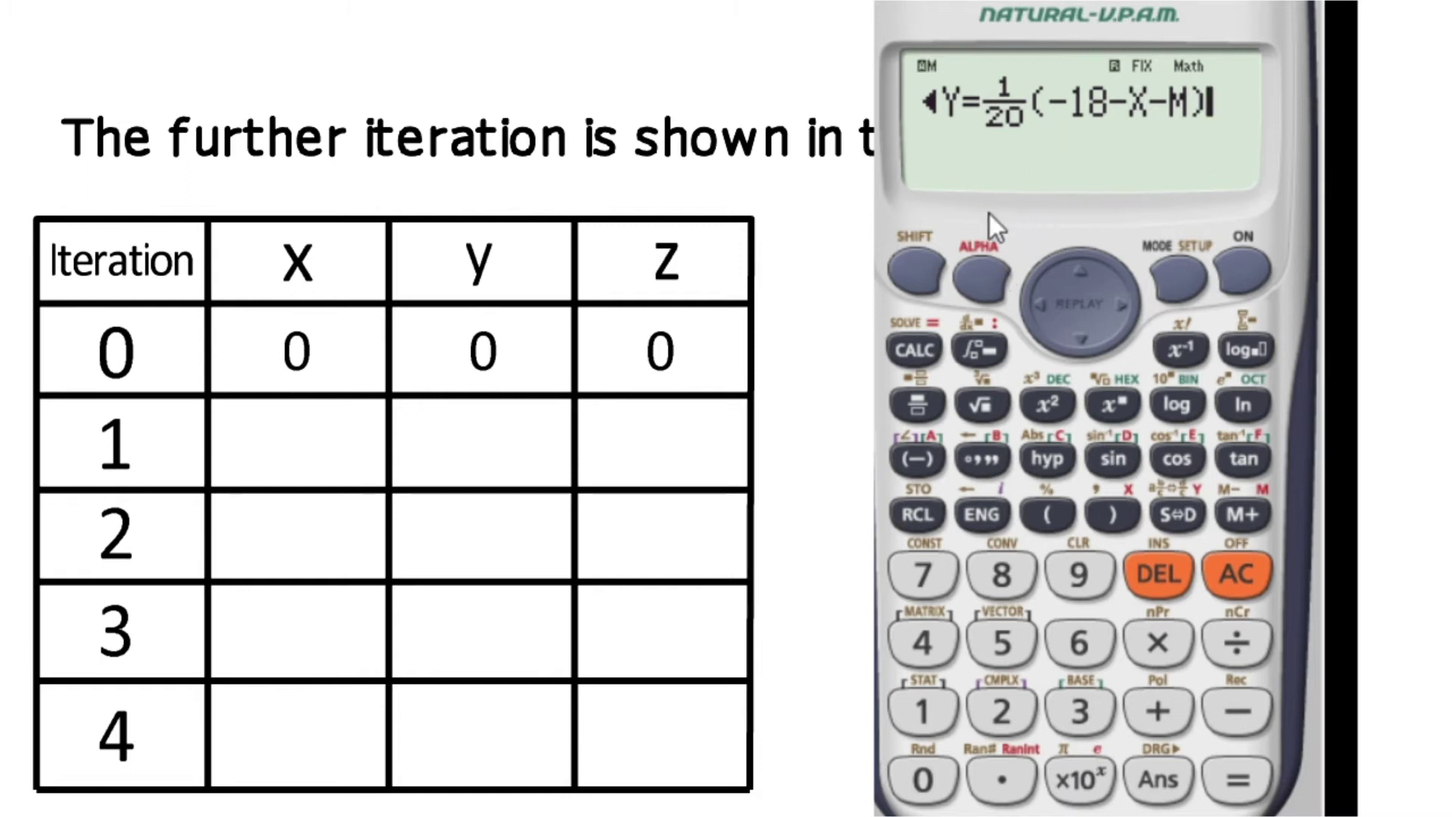
pyautogui.click(975, 346)
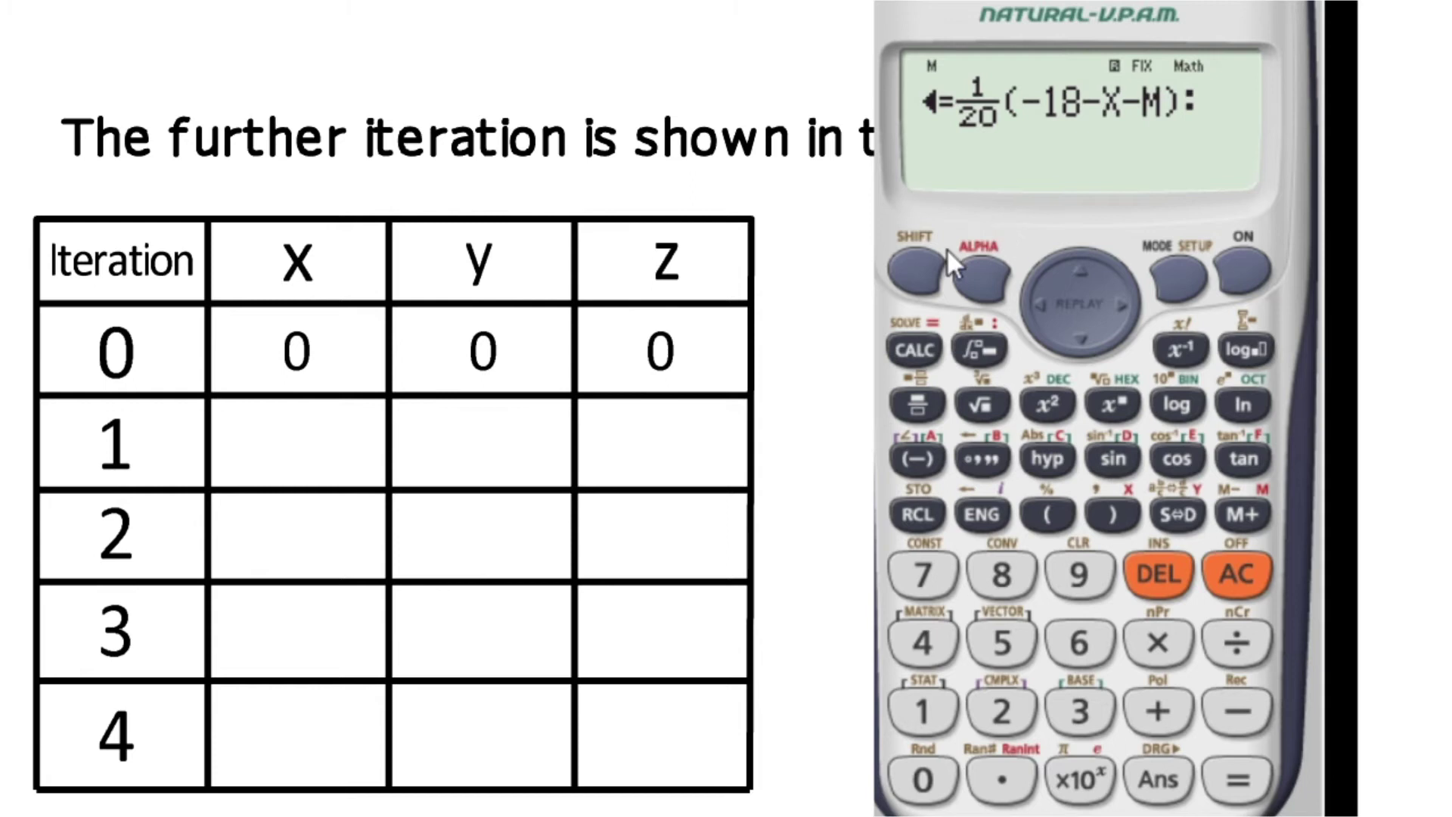
# Step: Enter M=1/8 as the start of the z-update formula
pyautogui.click(982, 276)
pyautogui.click(1260, 511)
pyautogui.click(975, 287)
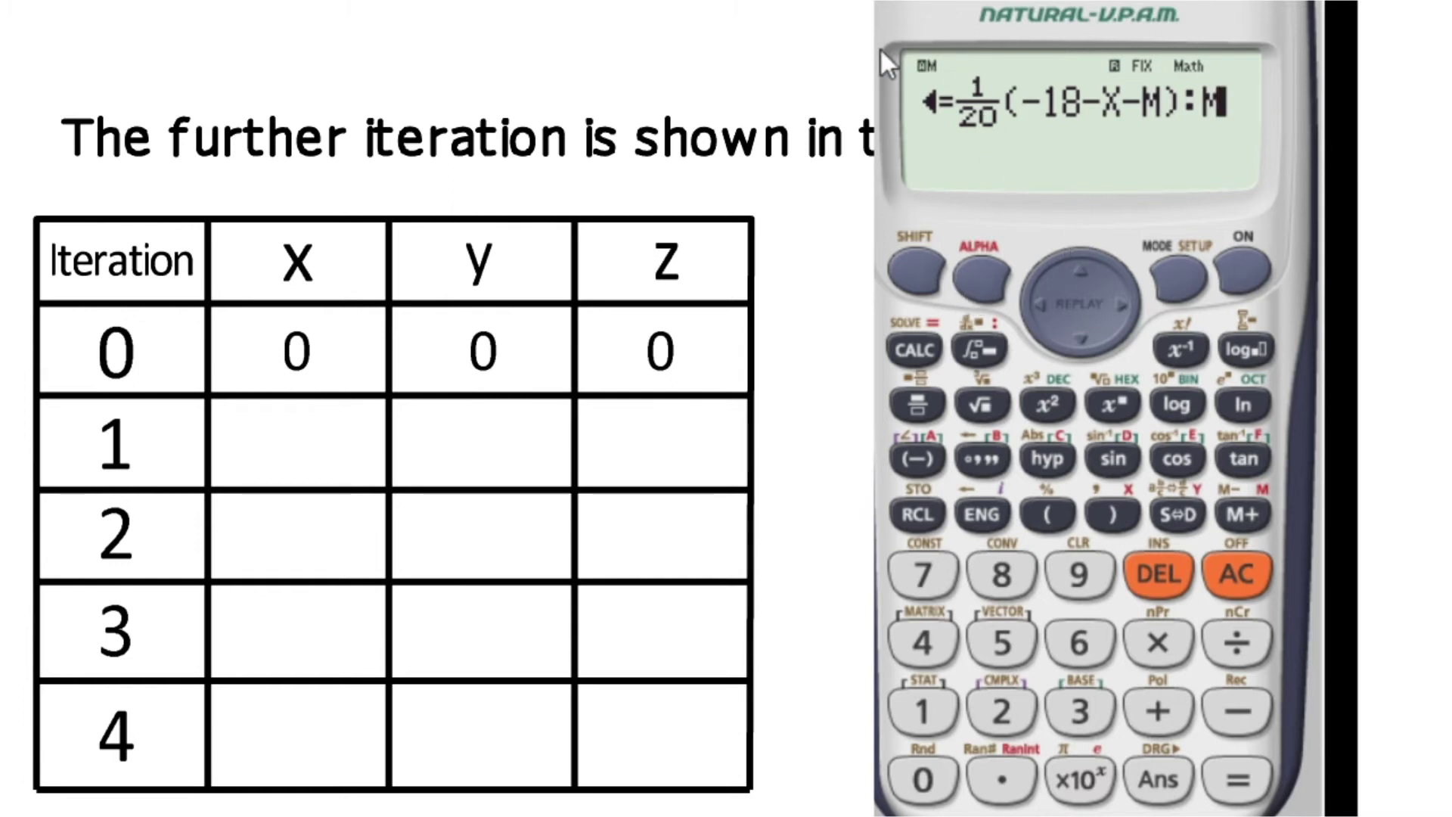
pyautogui.click(906, 349)
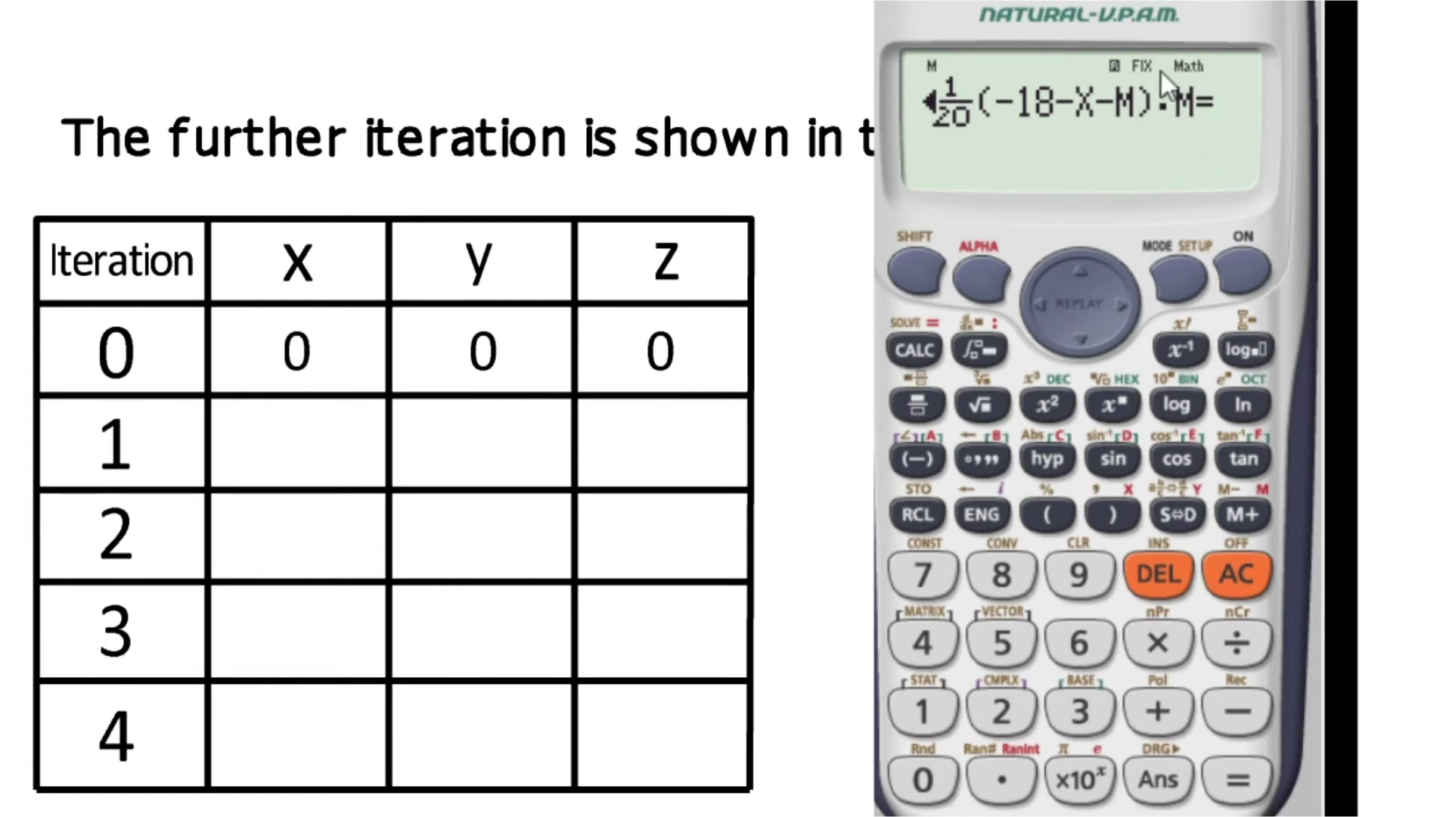
pyautogui.click(914, 404)
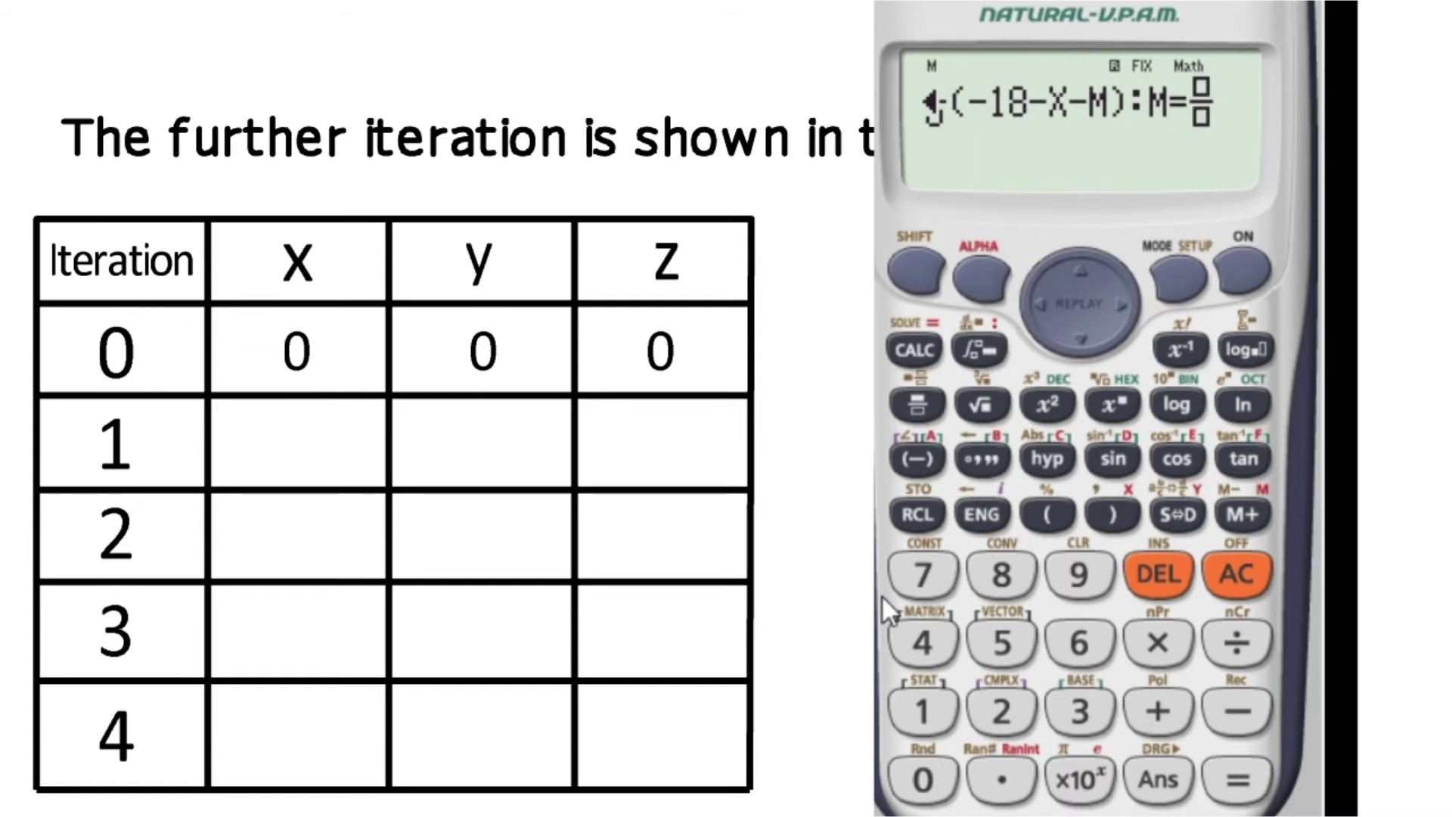
pyautogui.click(904, 709)
pyautogui.click(1104, 354)
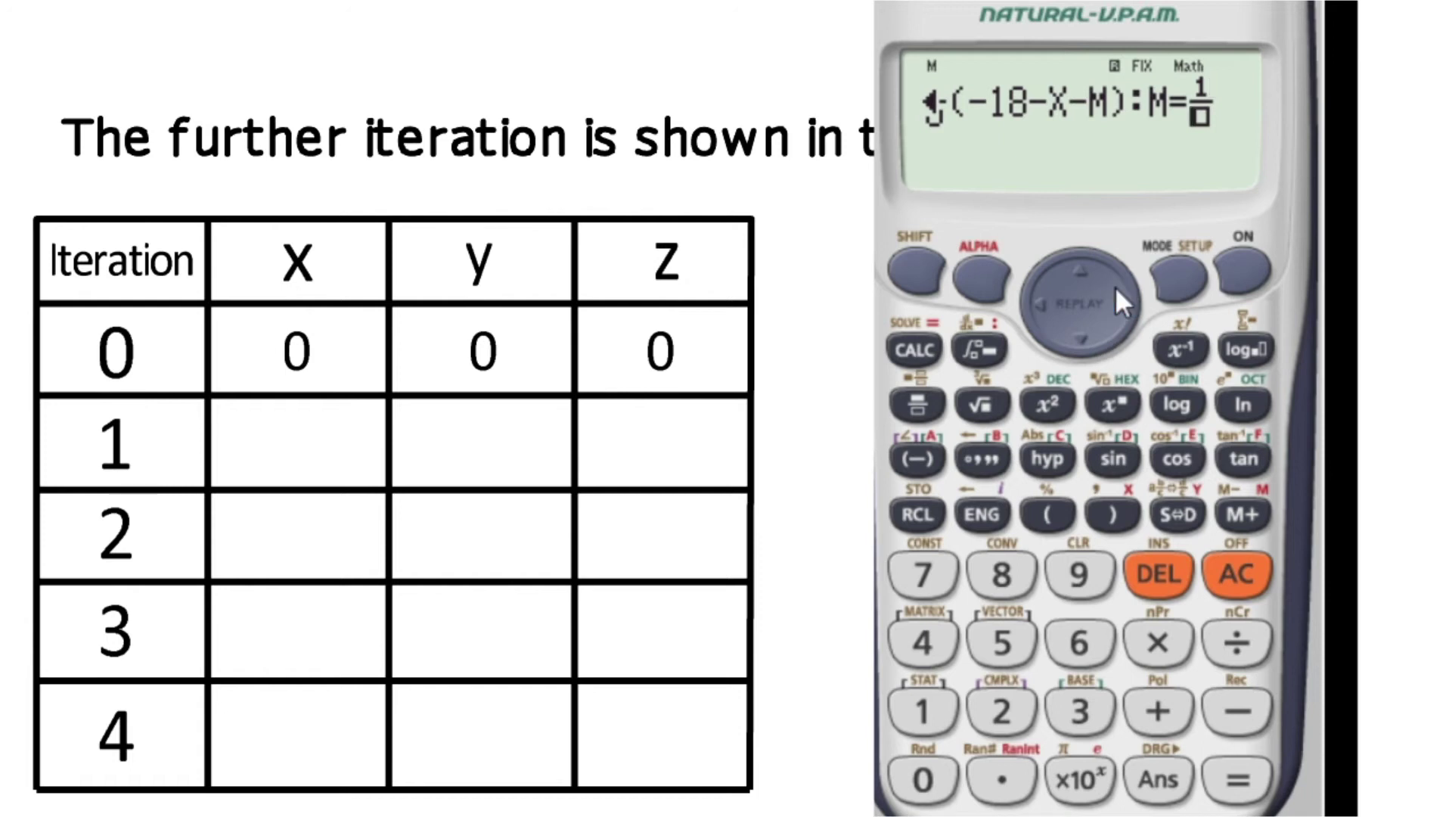
pyautogui.click(1011, 563)
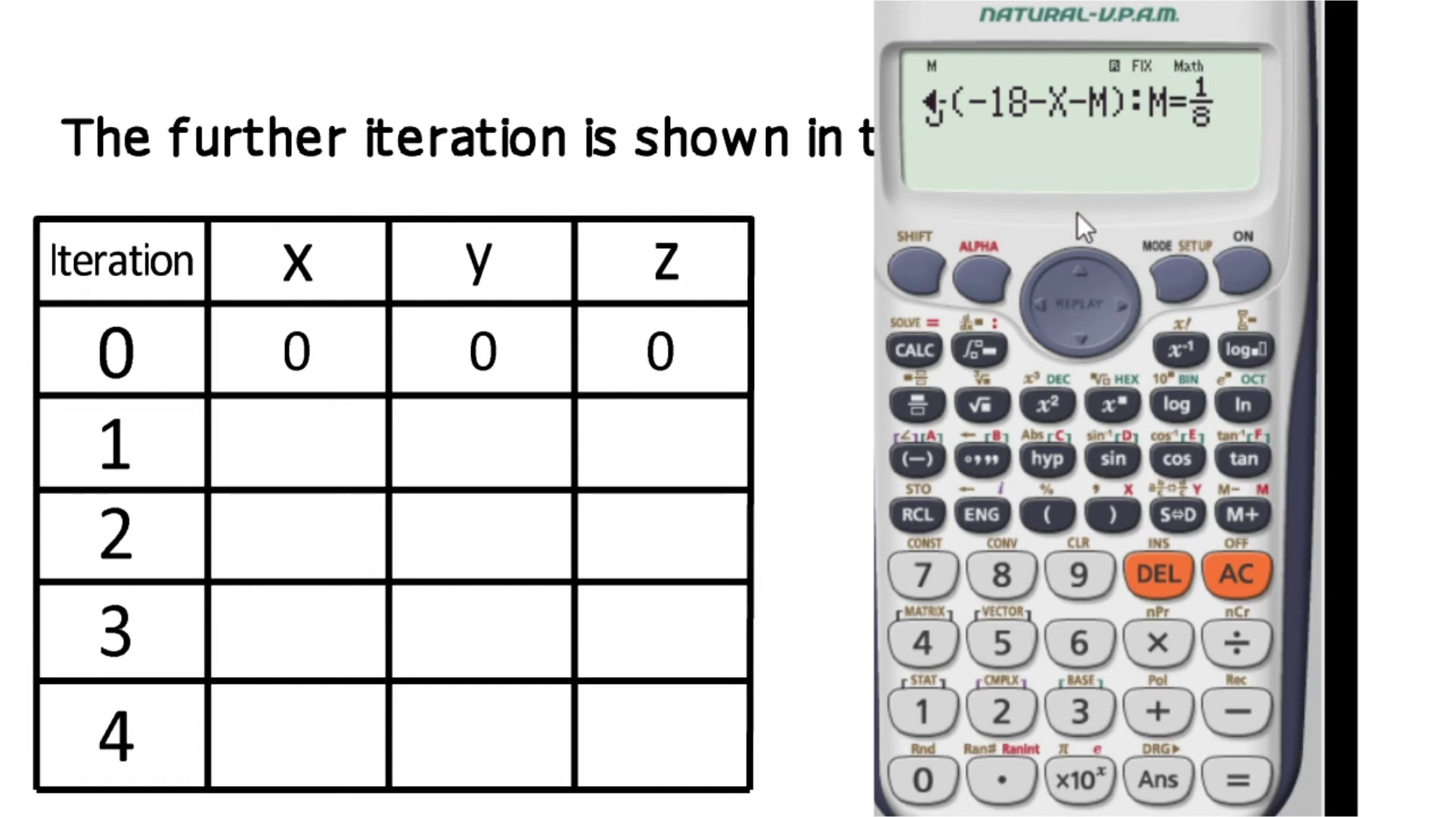
# Step: Add the bracketed terms (7−3X−4Y) to complete the z formula
pyautogui.click(1031, 509)
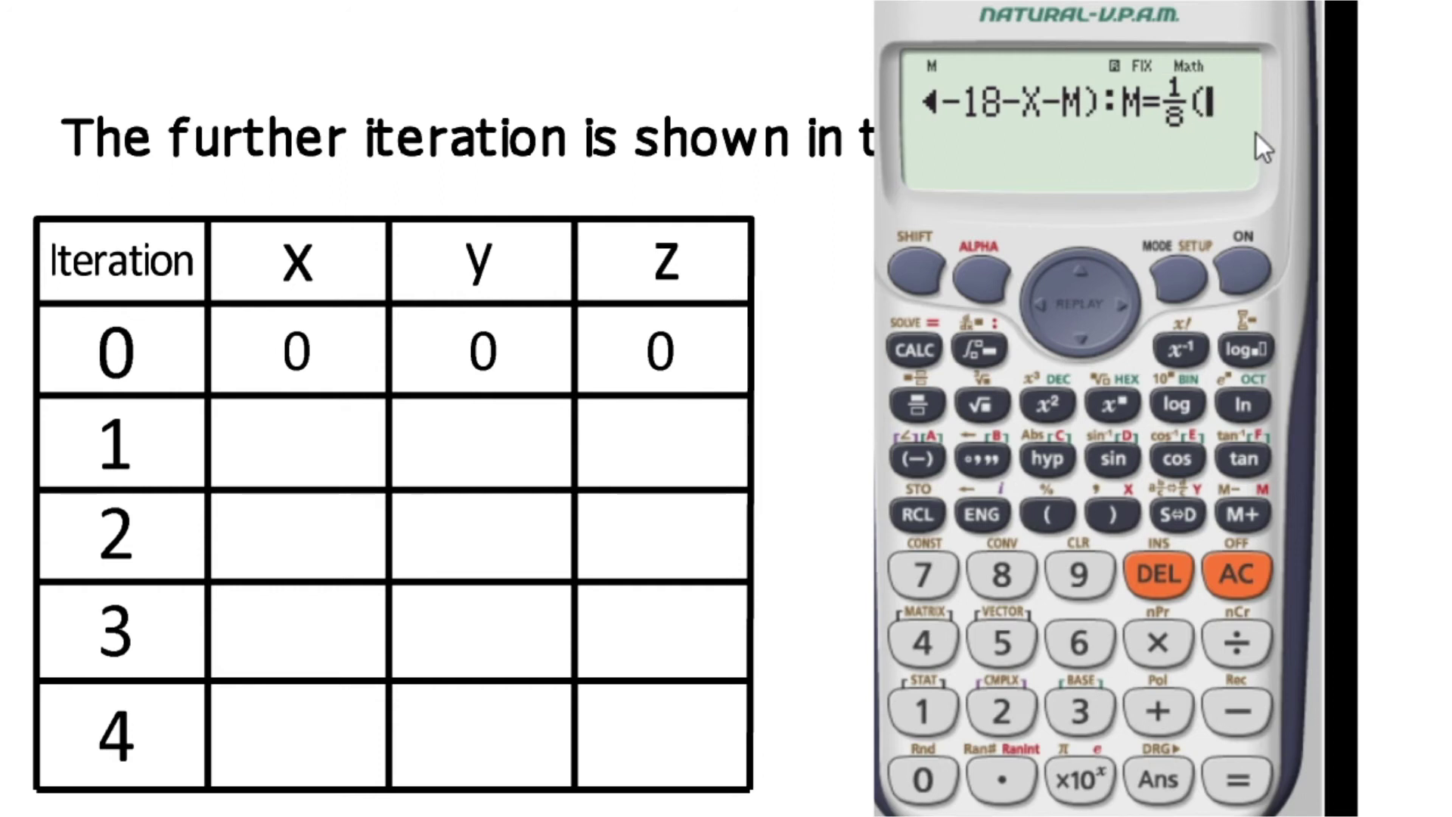
pyautogui.click(945, 573)
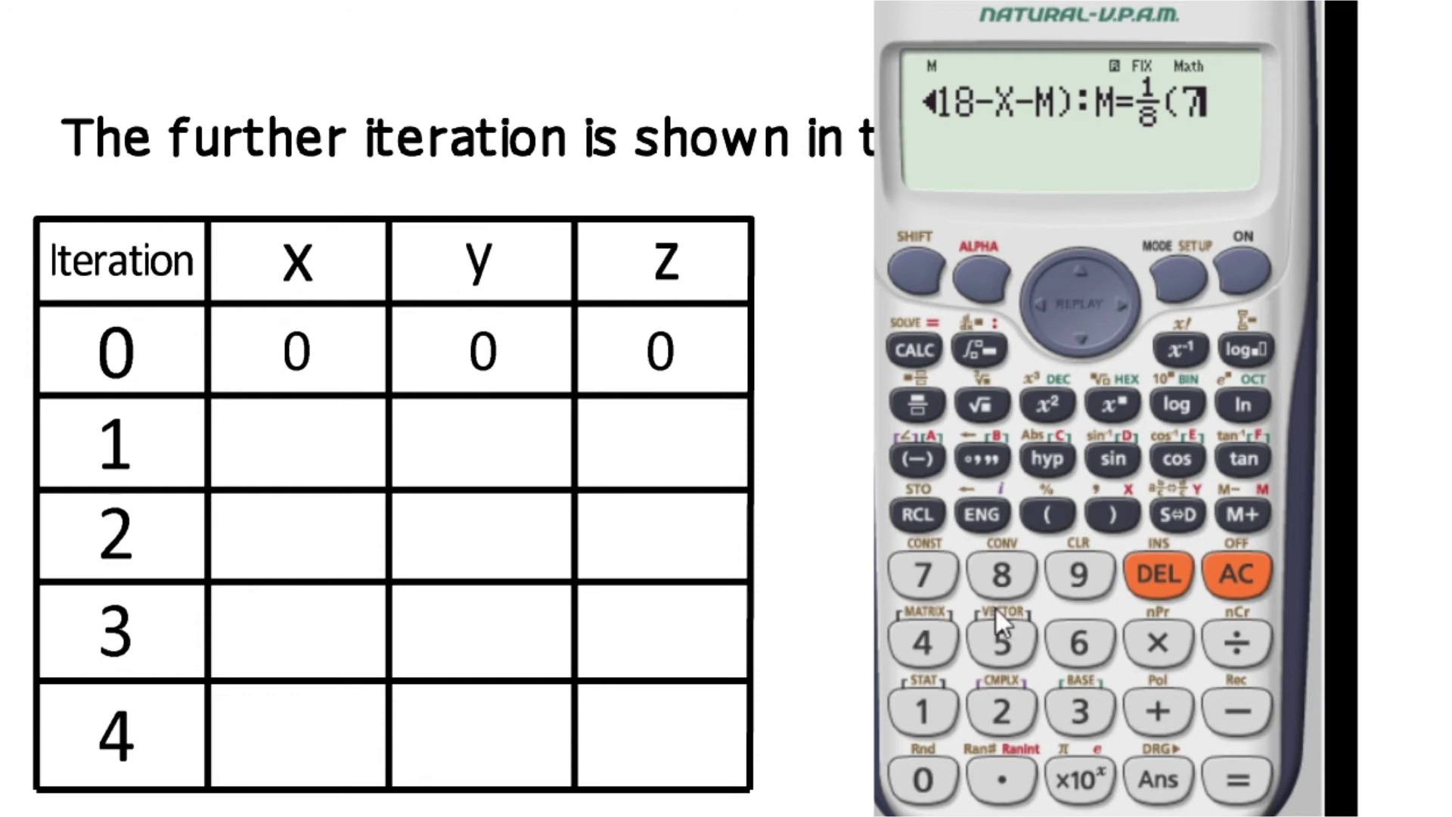
pyautogui.click(1250, 706)
pyautogui.click(1089, 718)
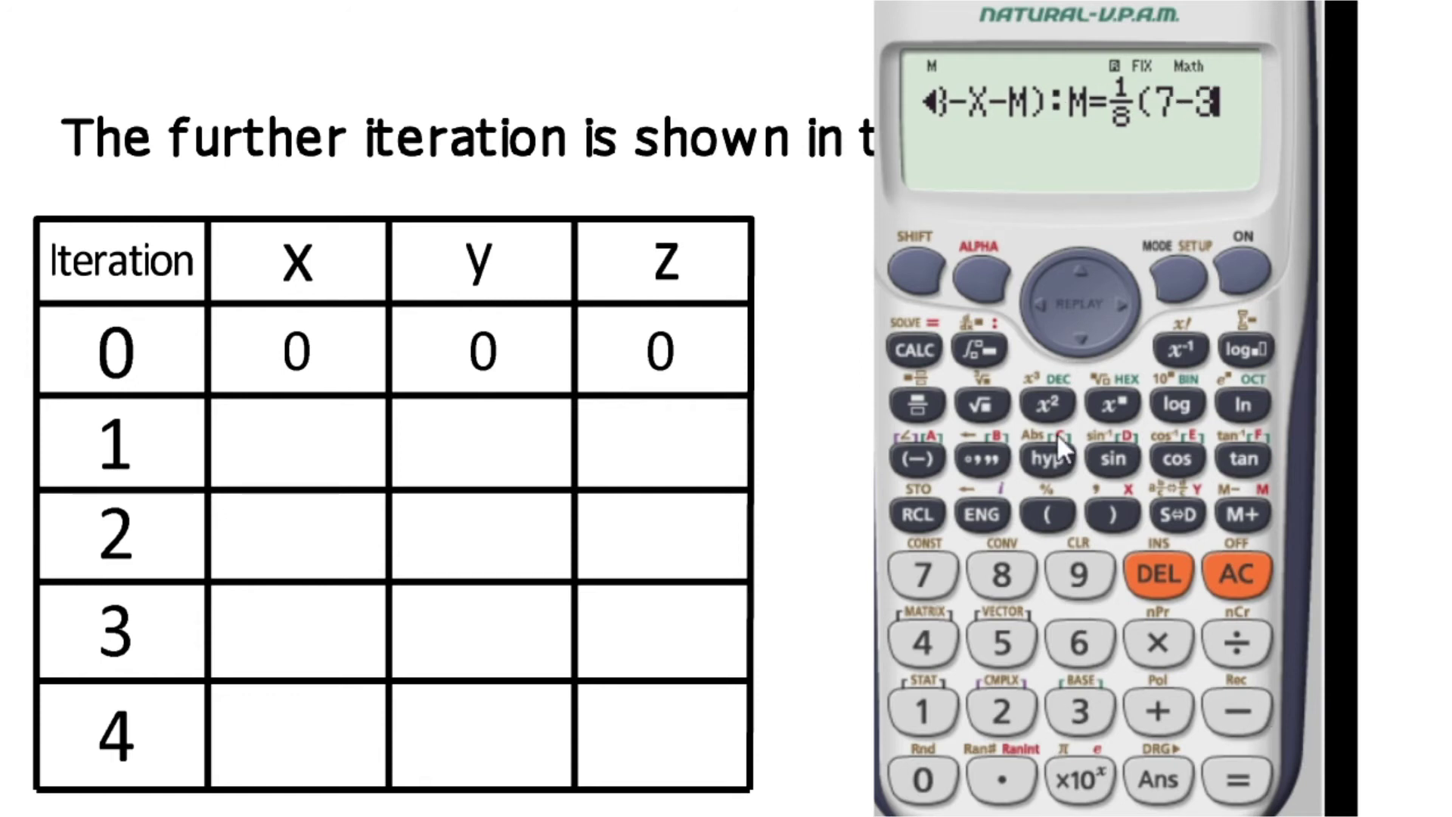
pyautogui.click(968, 255)
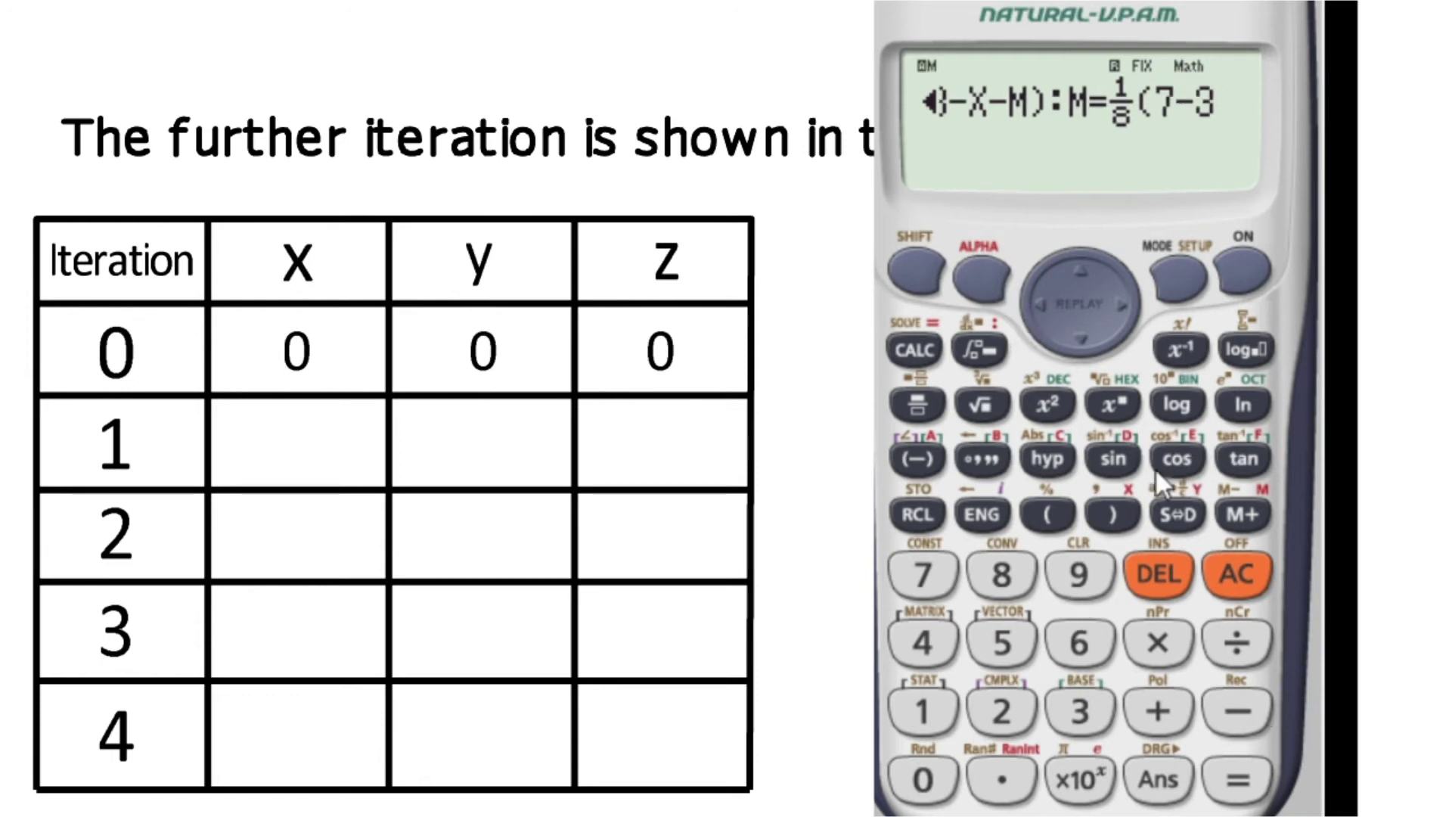
pyautogui.click(1111, 513)
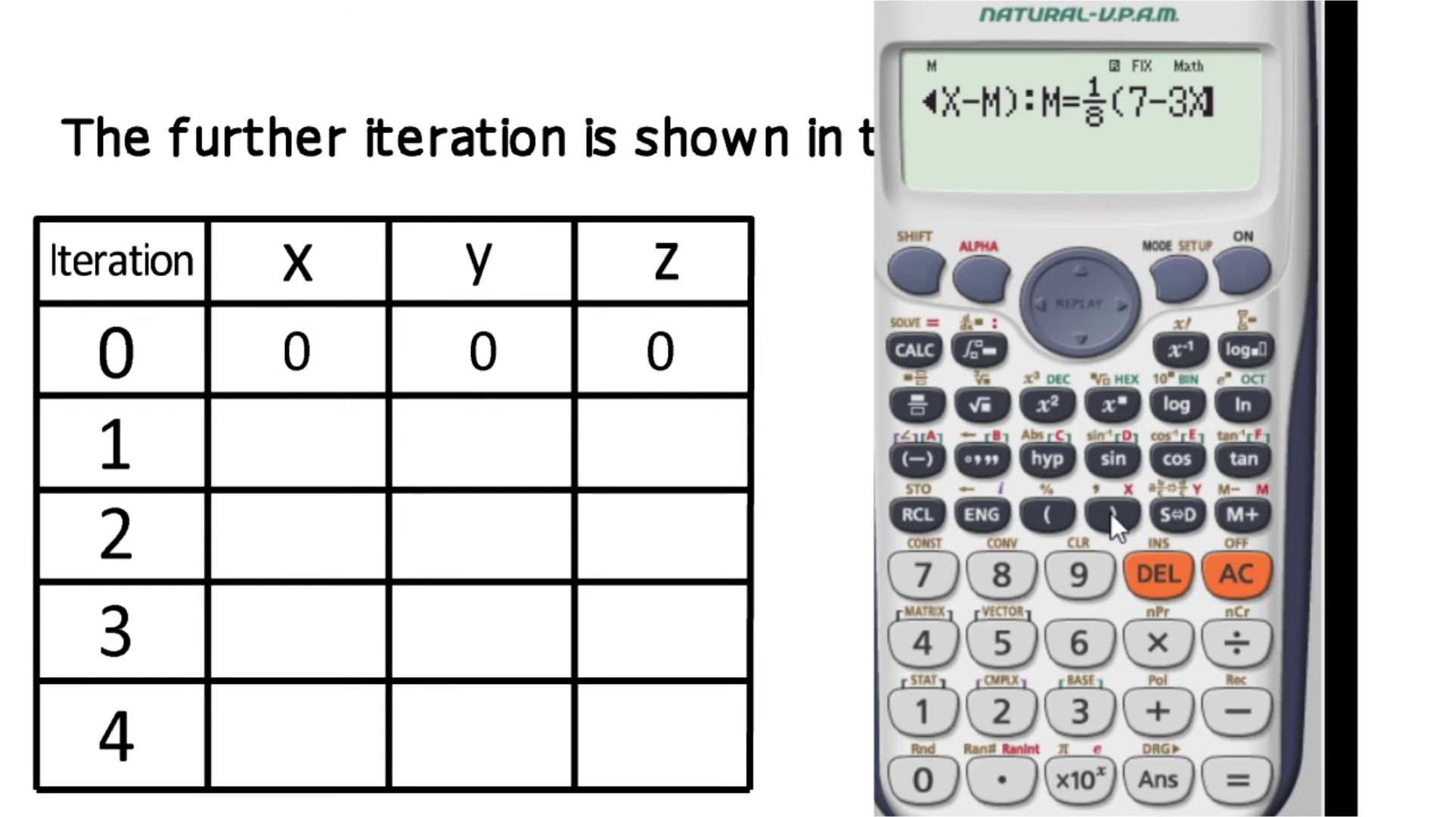
pyautogui.click(1239, 719)
pyautogui.click(920, 637)
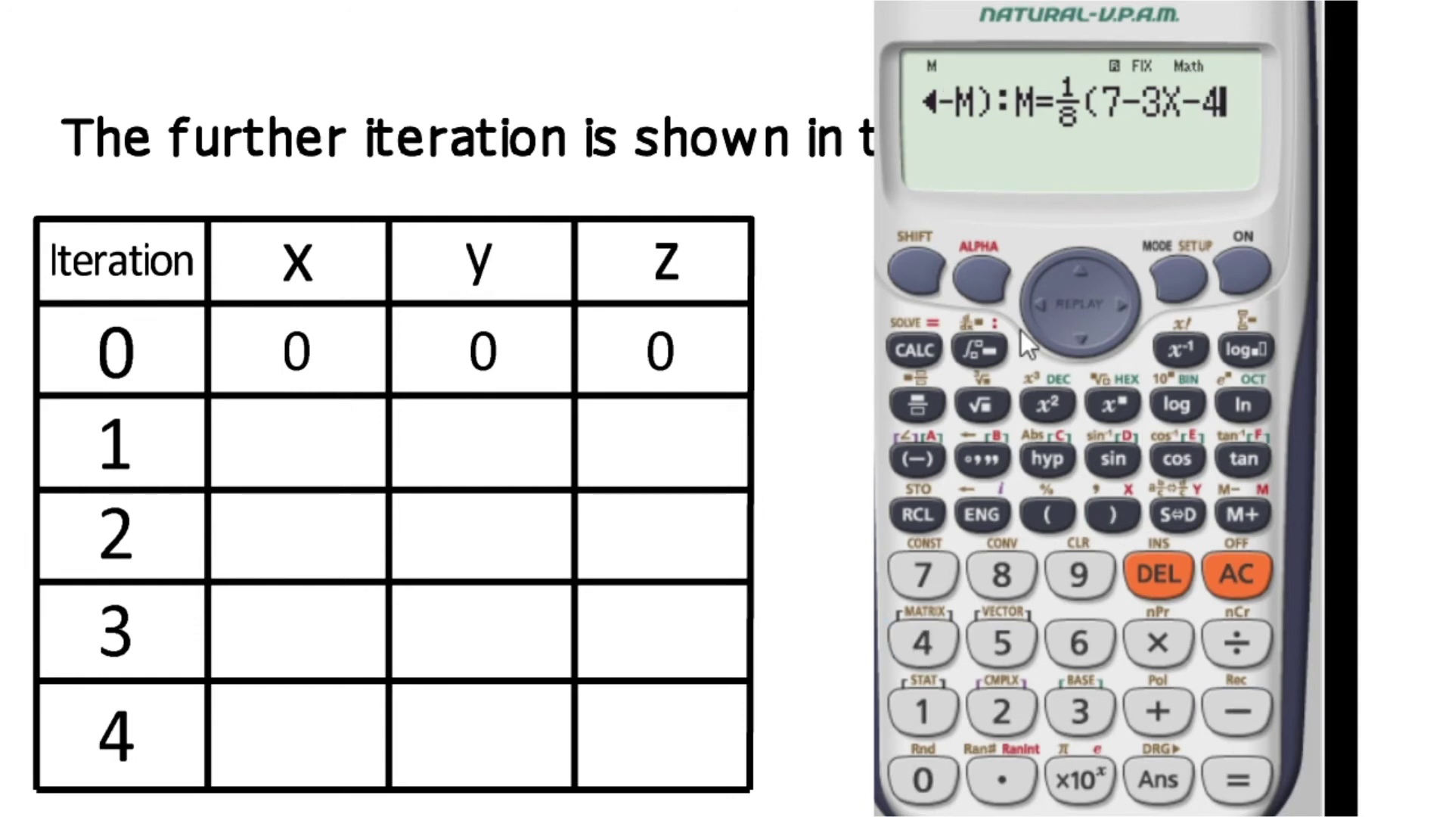
pyautogui.click(1000, 272)
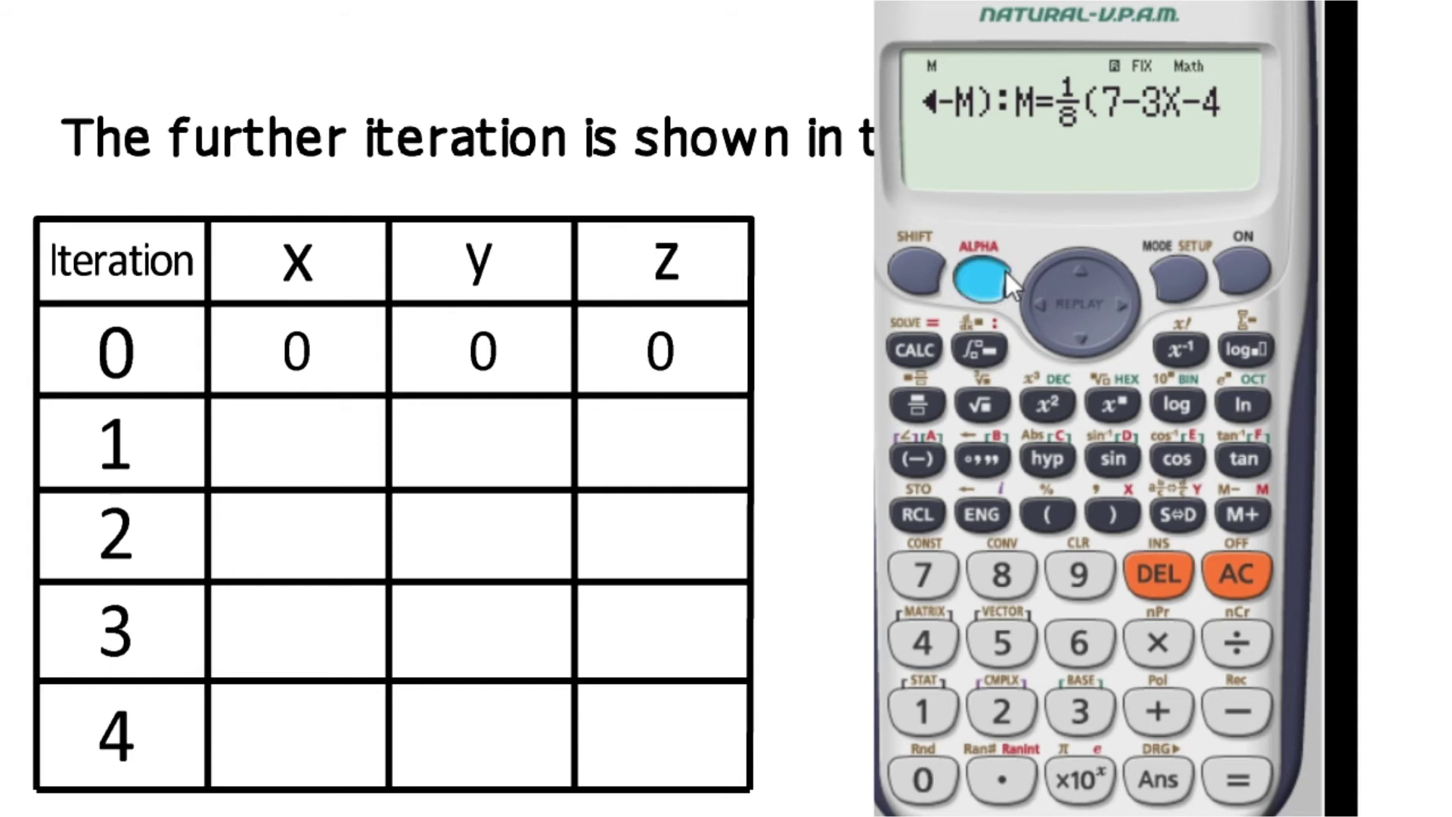
pyautogui.click(1197, 512)
pyautogui.click(1127, 517)
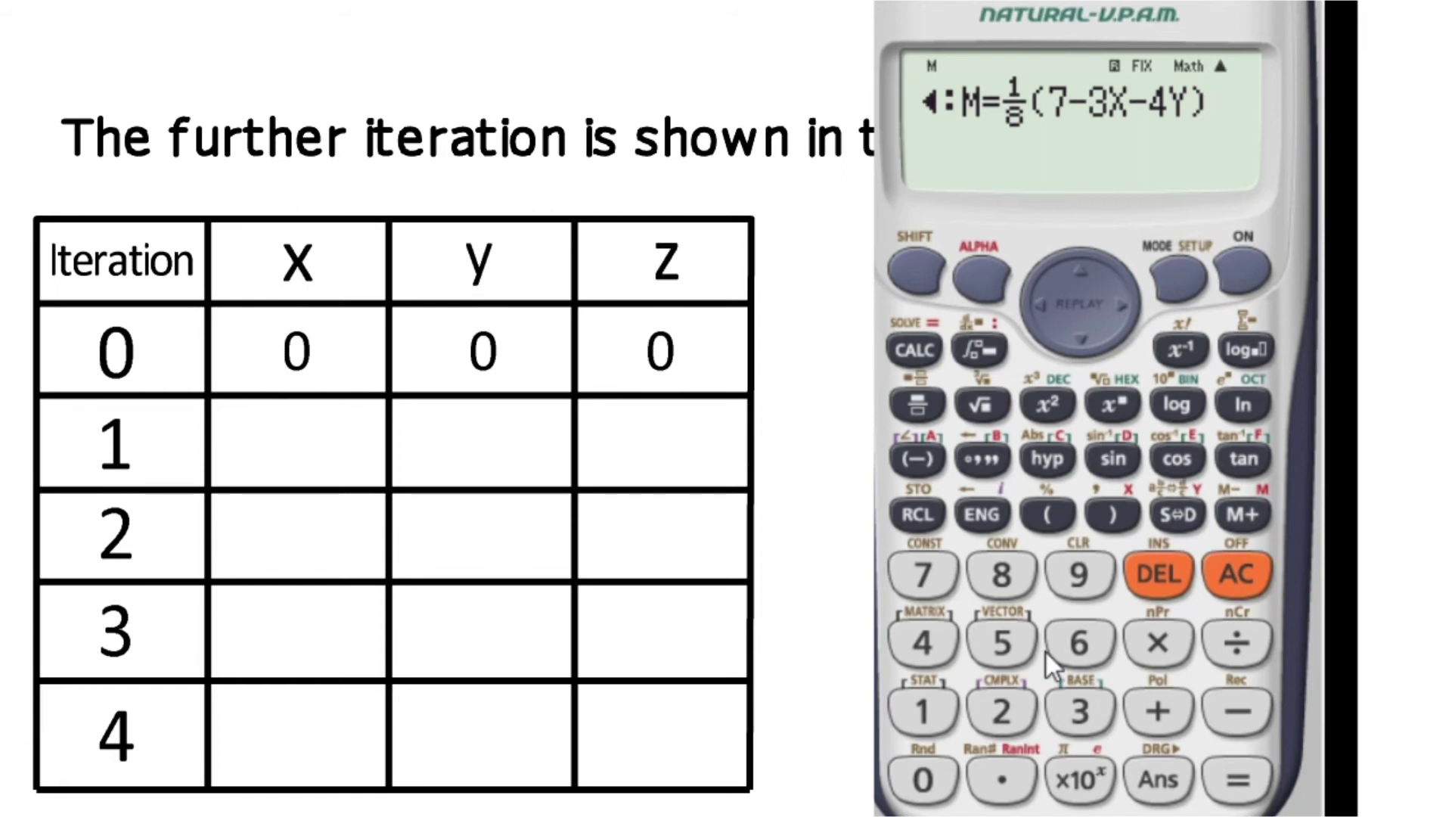
# Step: Run CALC with starting values Y=0 and M=0, giving the first x estimate 19/25
pyautogui.click(930, 348)
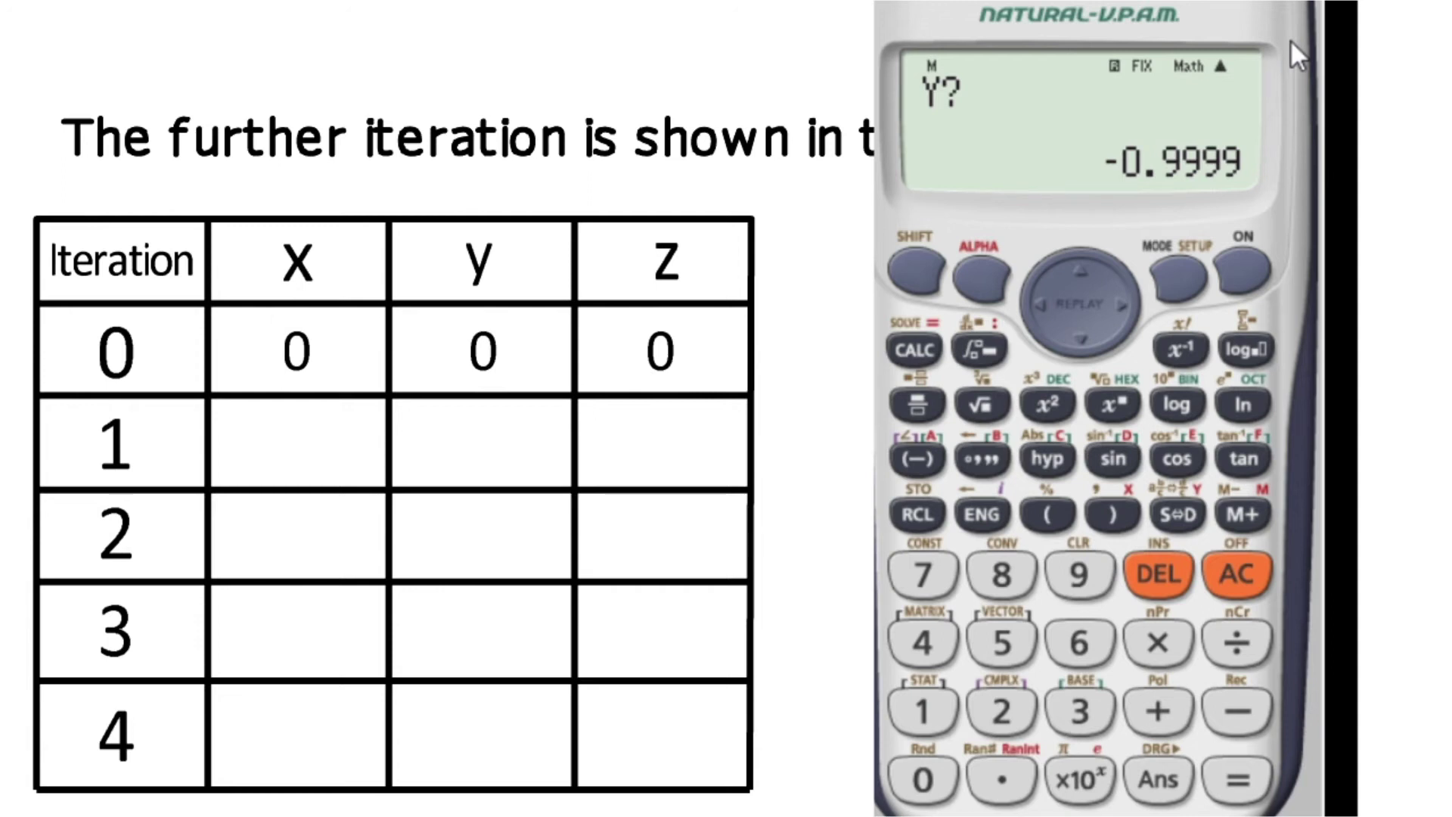
pyautogui.click(928, 773)
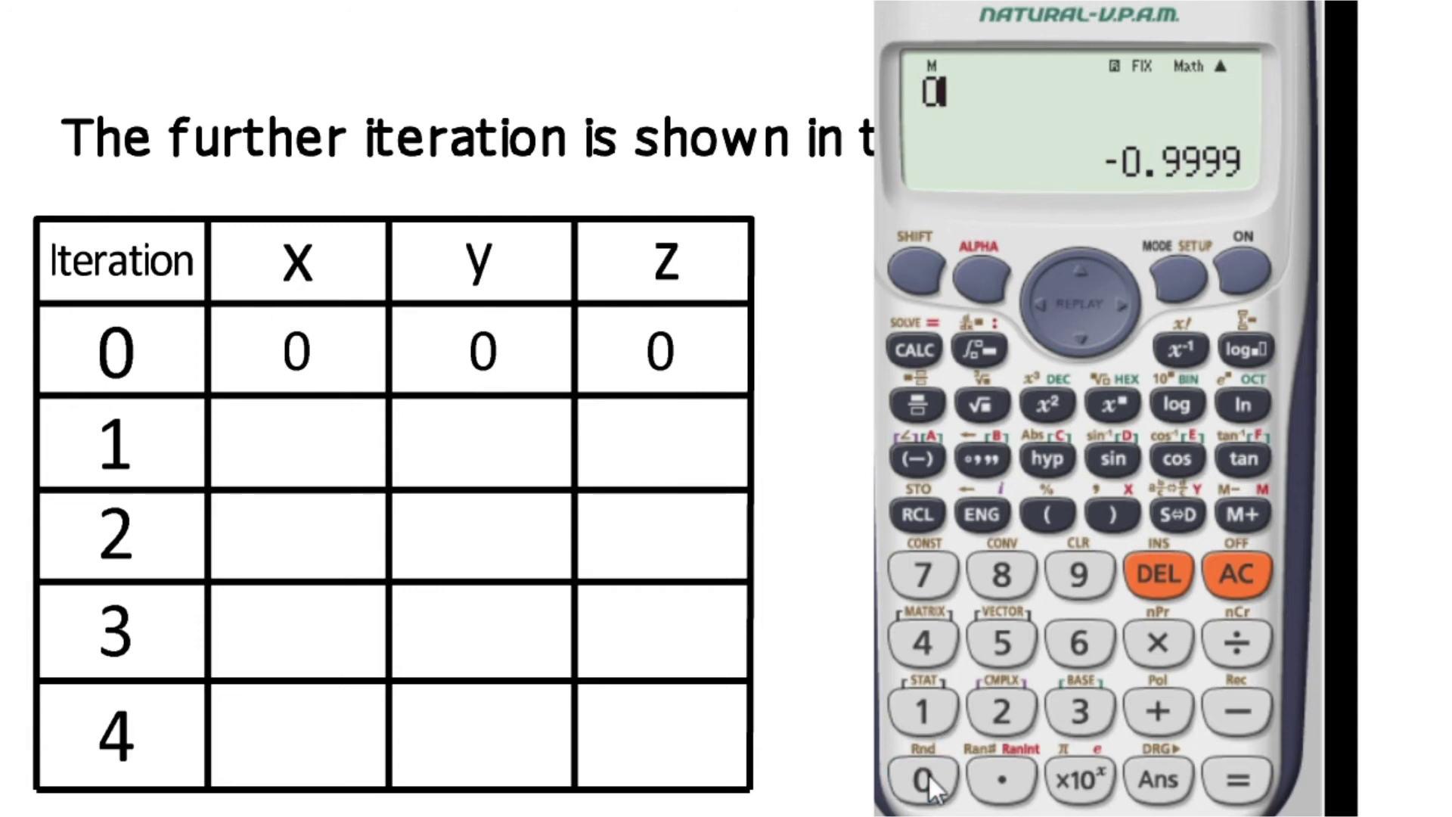
pyautogui.click(1222, 783)
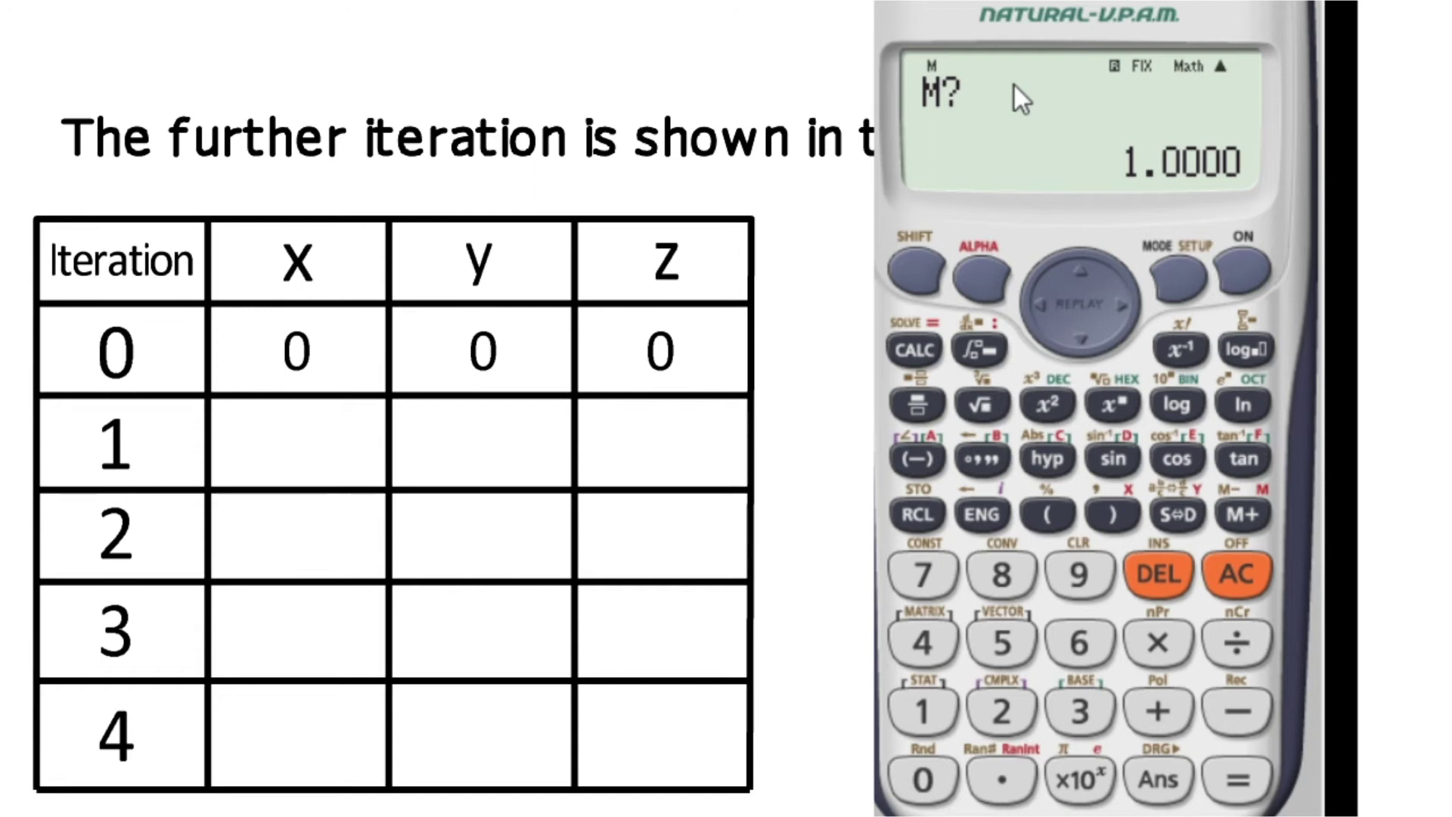
pyautogui.click(921, 772)
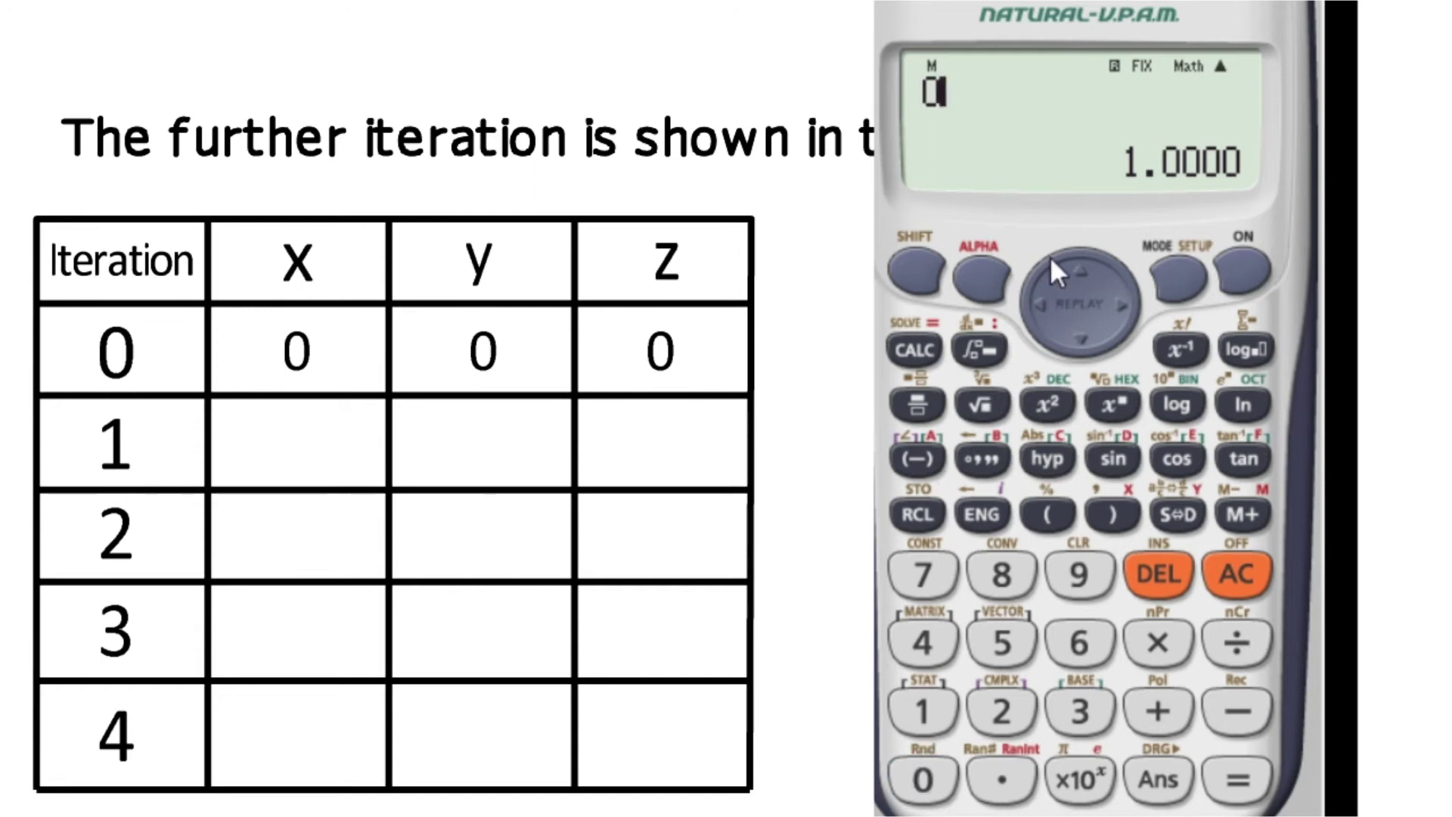
pyautogui.click(1235, 786)
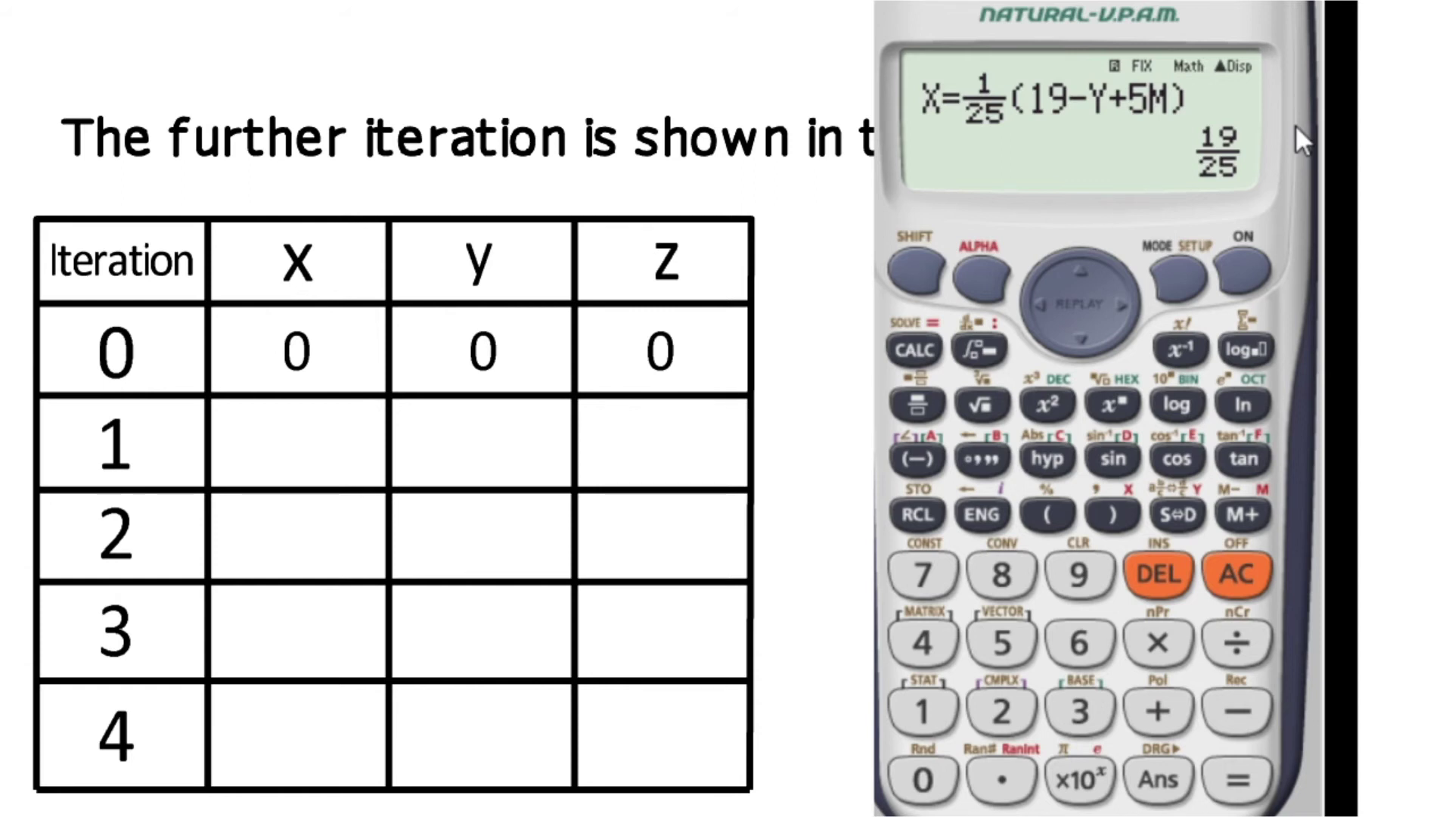
# Step: Show iteration 1 as decimals x=0.7600, y=−0.9380, z=1.0590, then restart CALC
pyautogui.click(1179, 511)
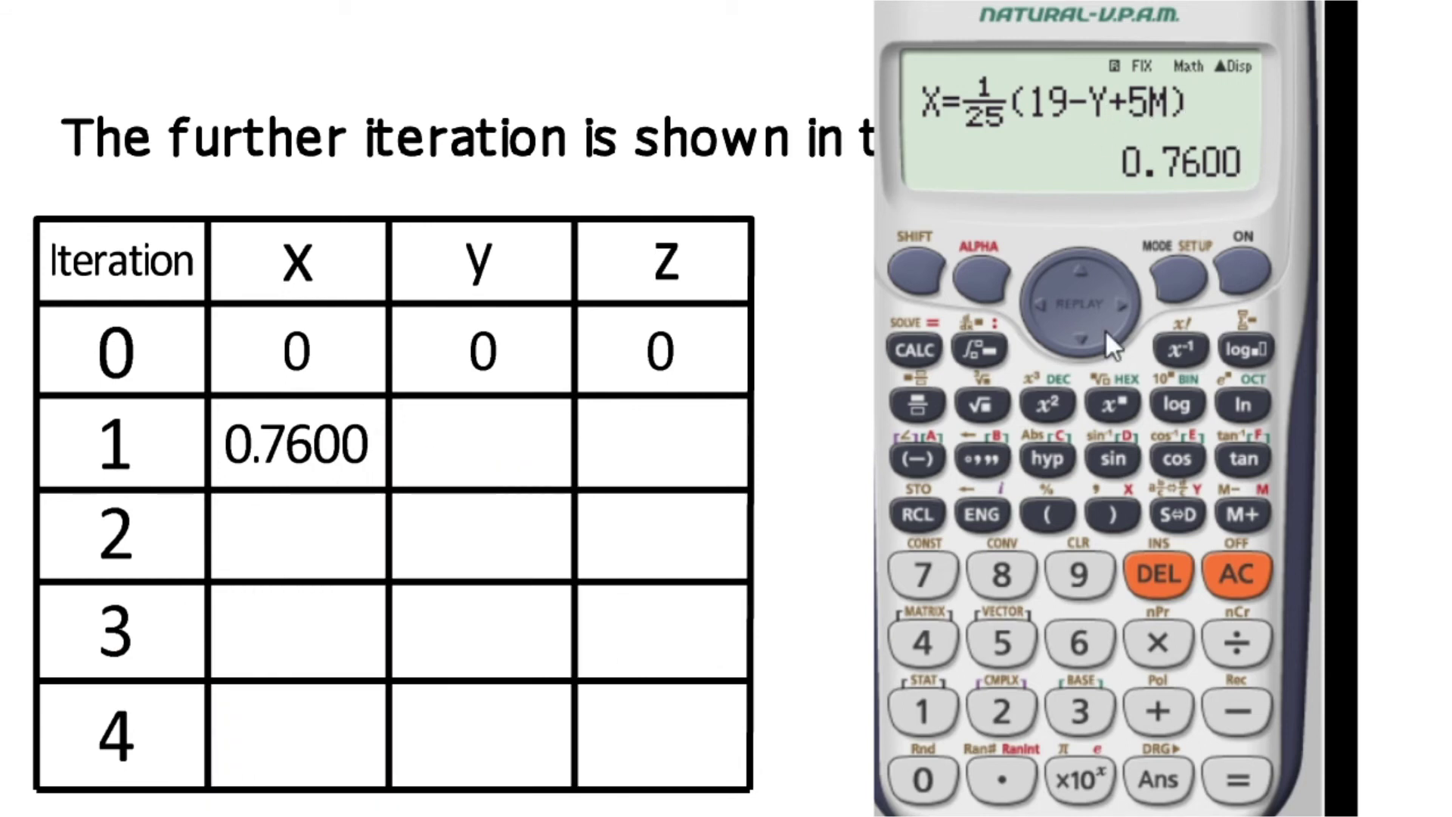
pyautogui.click(1242, 779)
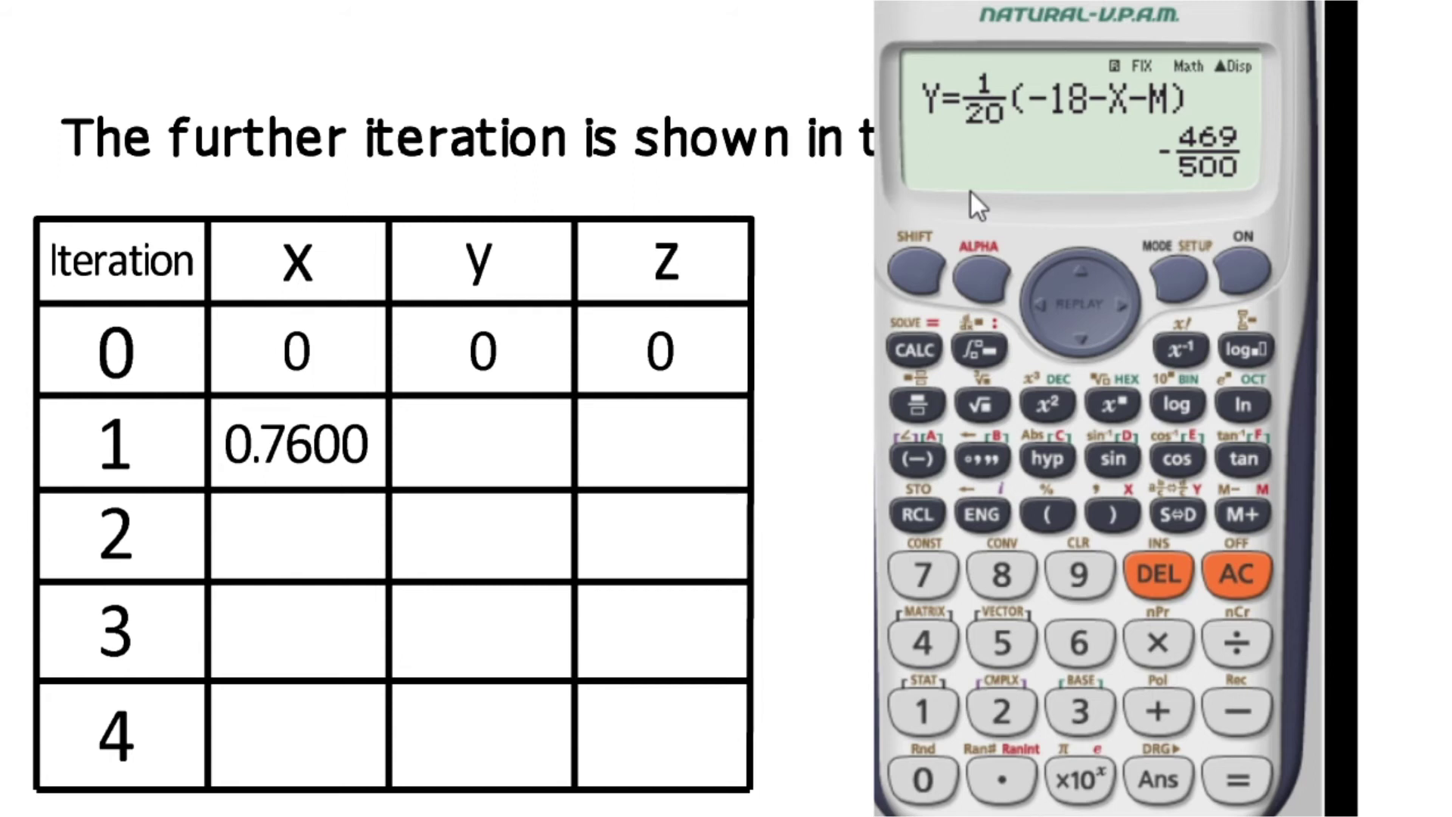
pyautogui.click(1182, 519)
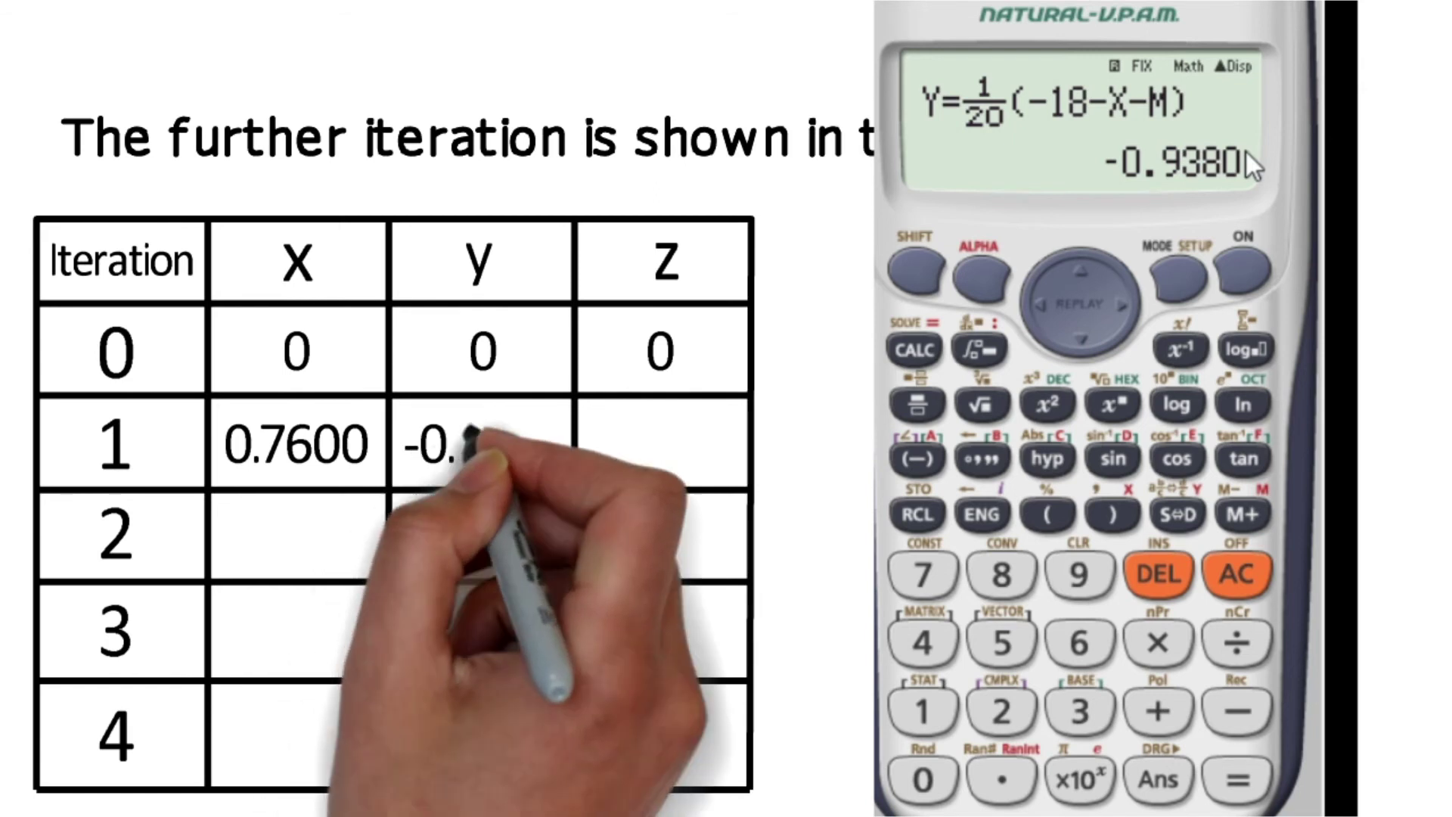
pyautogui.click(1253, 790)
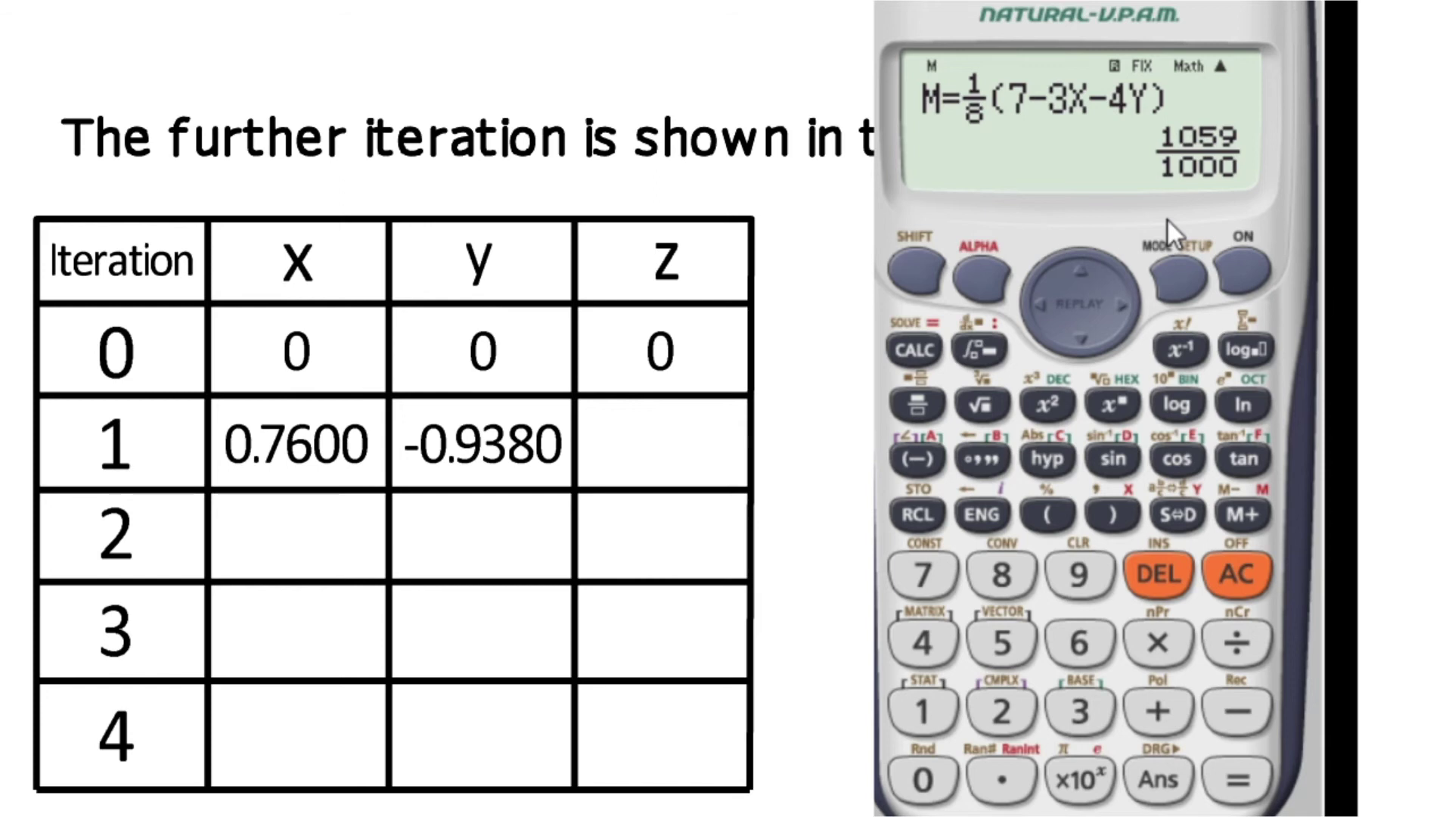
pyautogui.click(1179, 513)
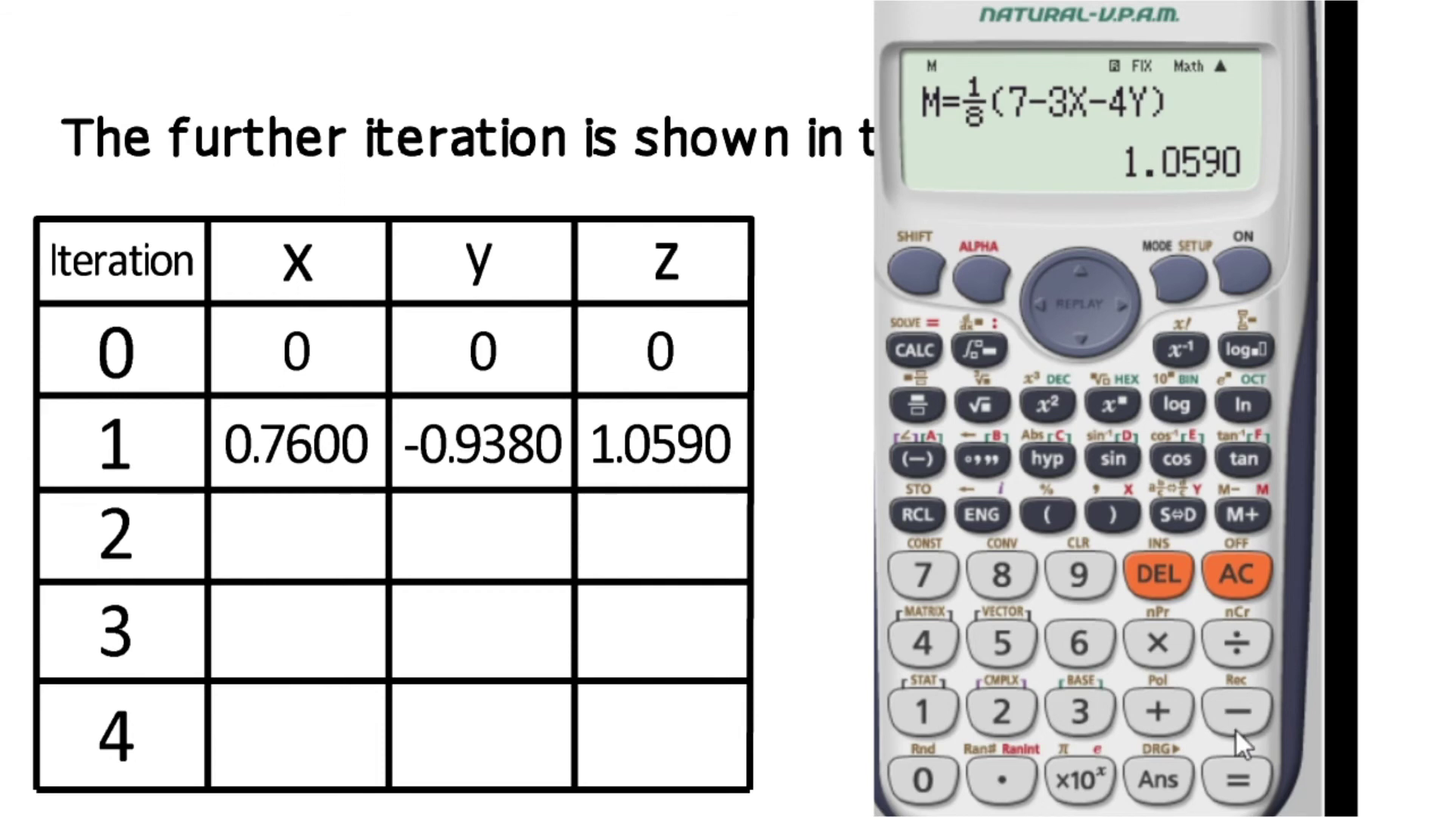
pyautogui.click(1229, 788)
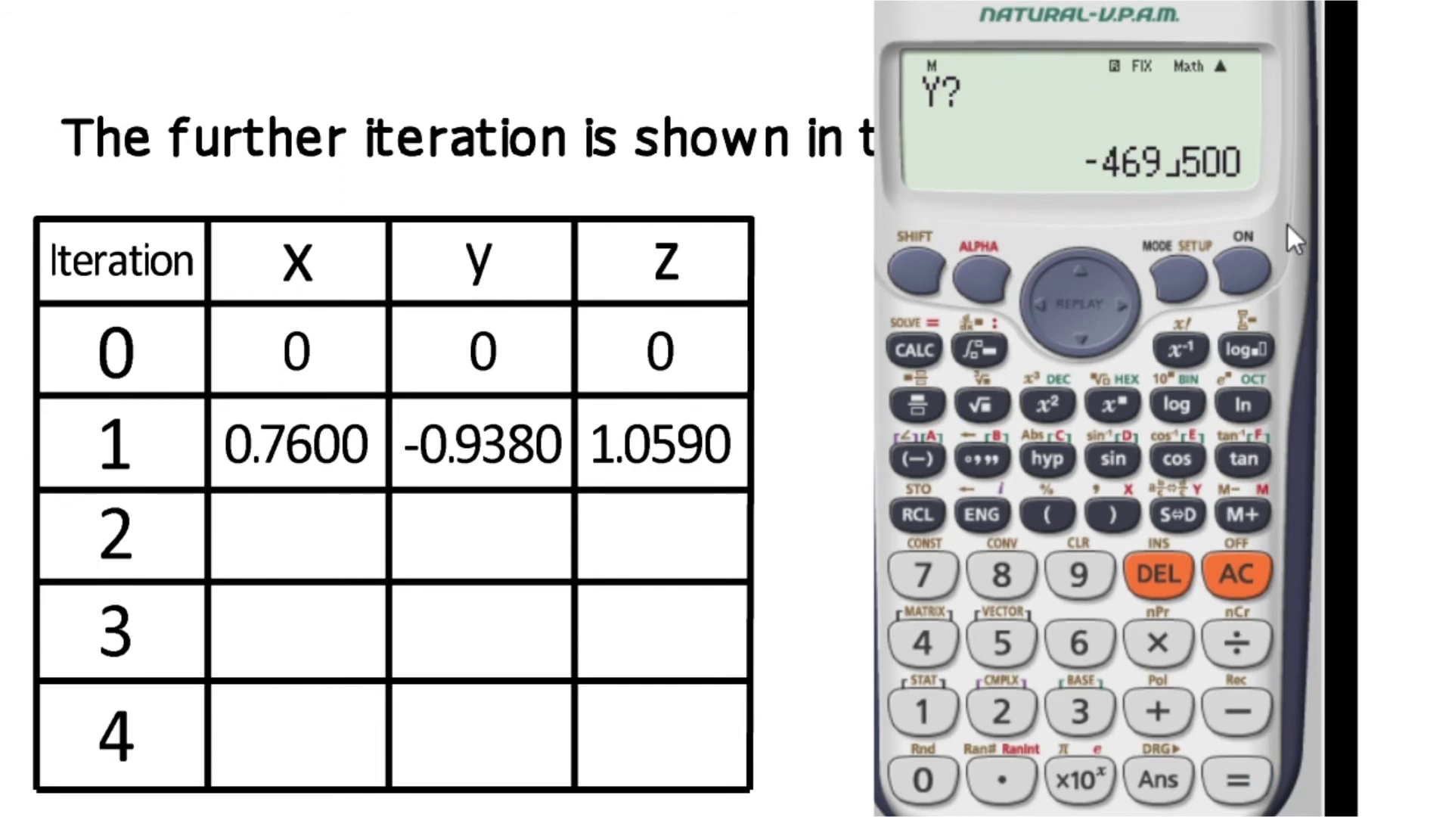
# Step: Evaluate pass two, giving x=1.0093, y=−1.0034, z=0.9982, then restart CALC
pyautogui.click(1235, 791)
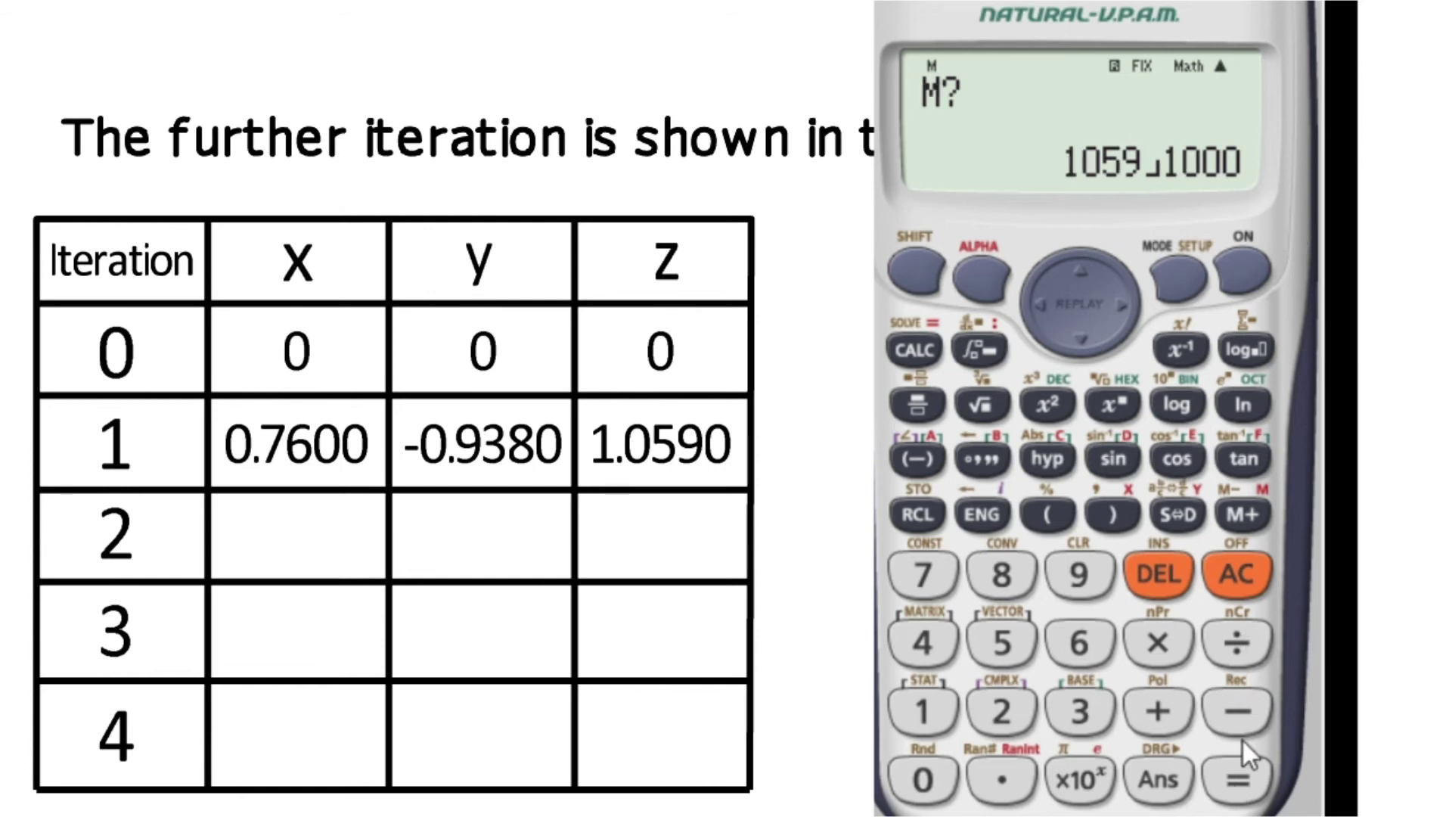
pyautogui.click(1237, 760)
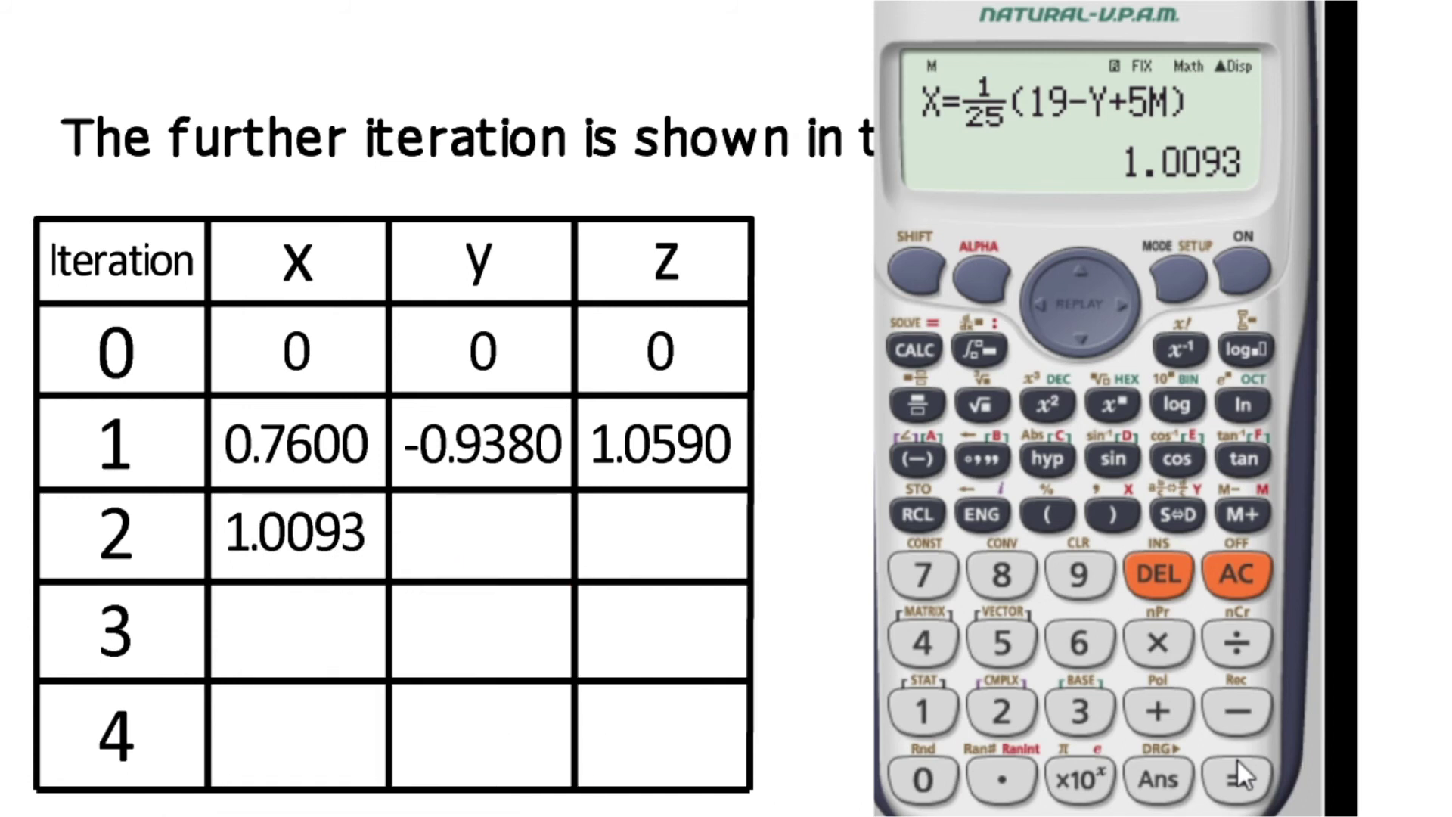
pyautogui.click(1256, 777)
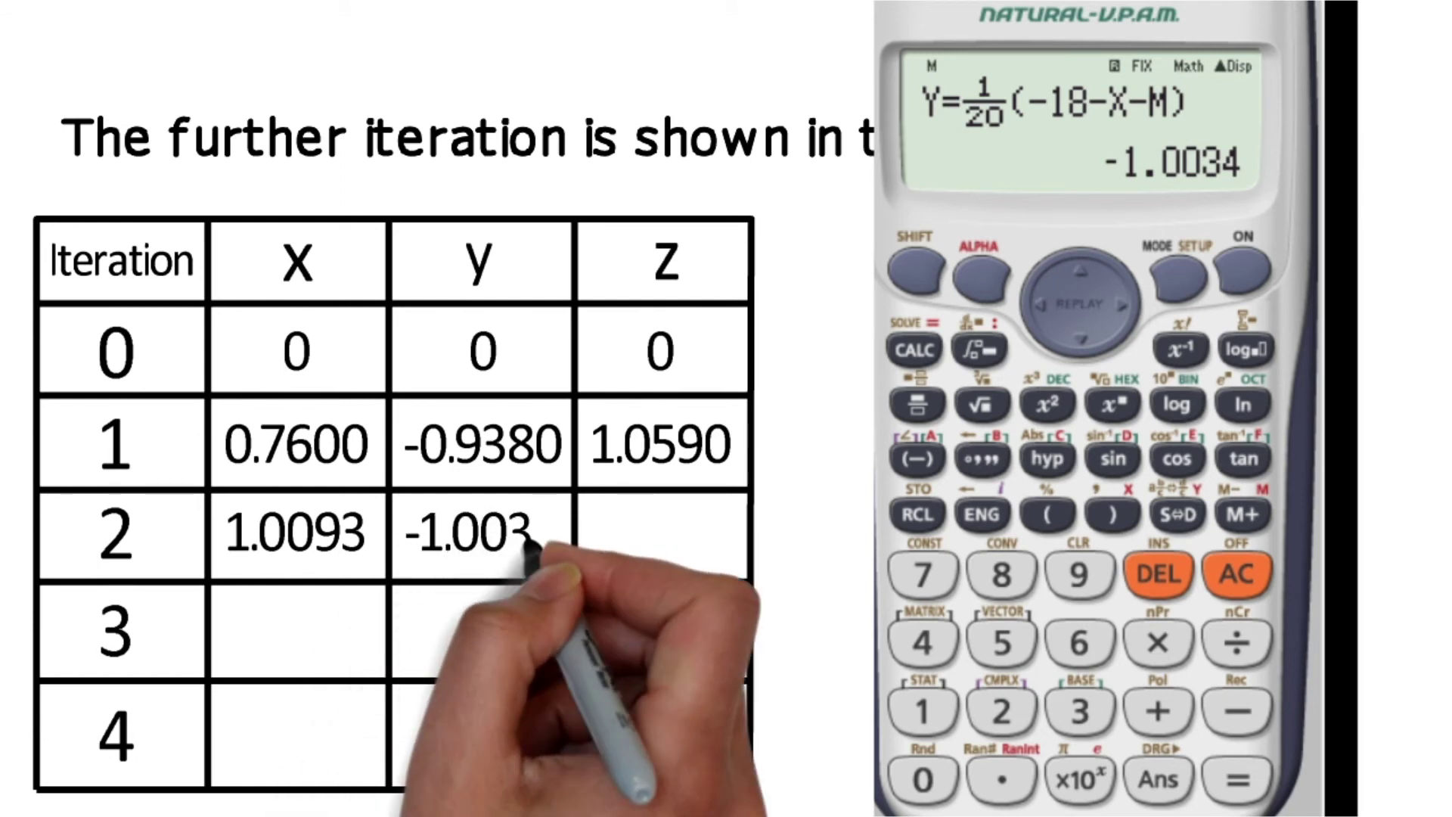
pyautogui.click(1259, 780)
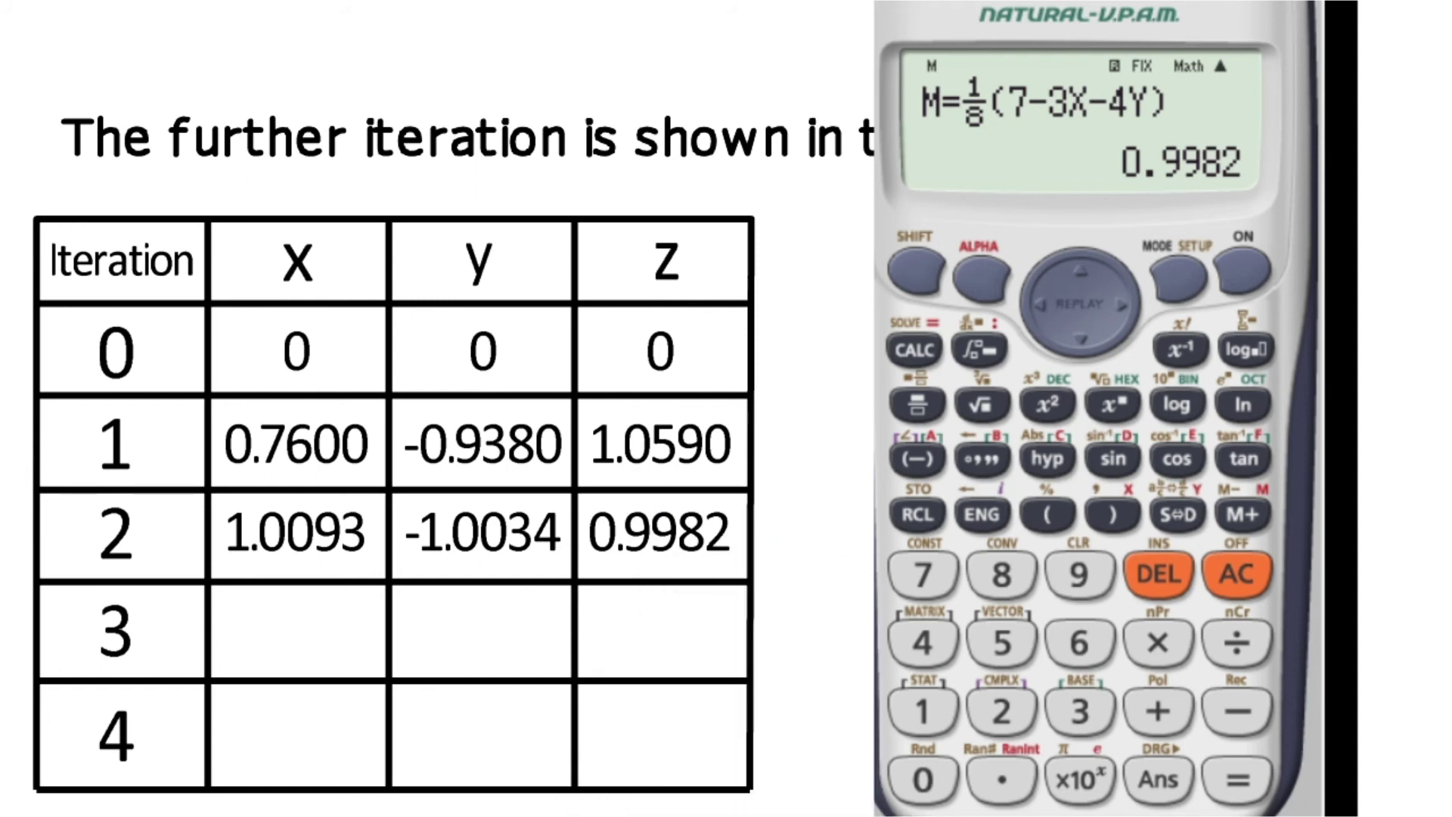
pyautogui.click(1252, 778)
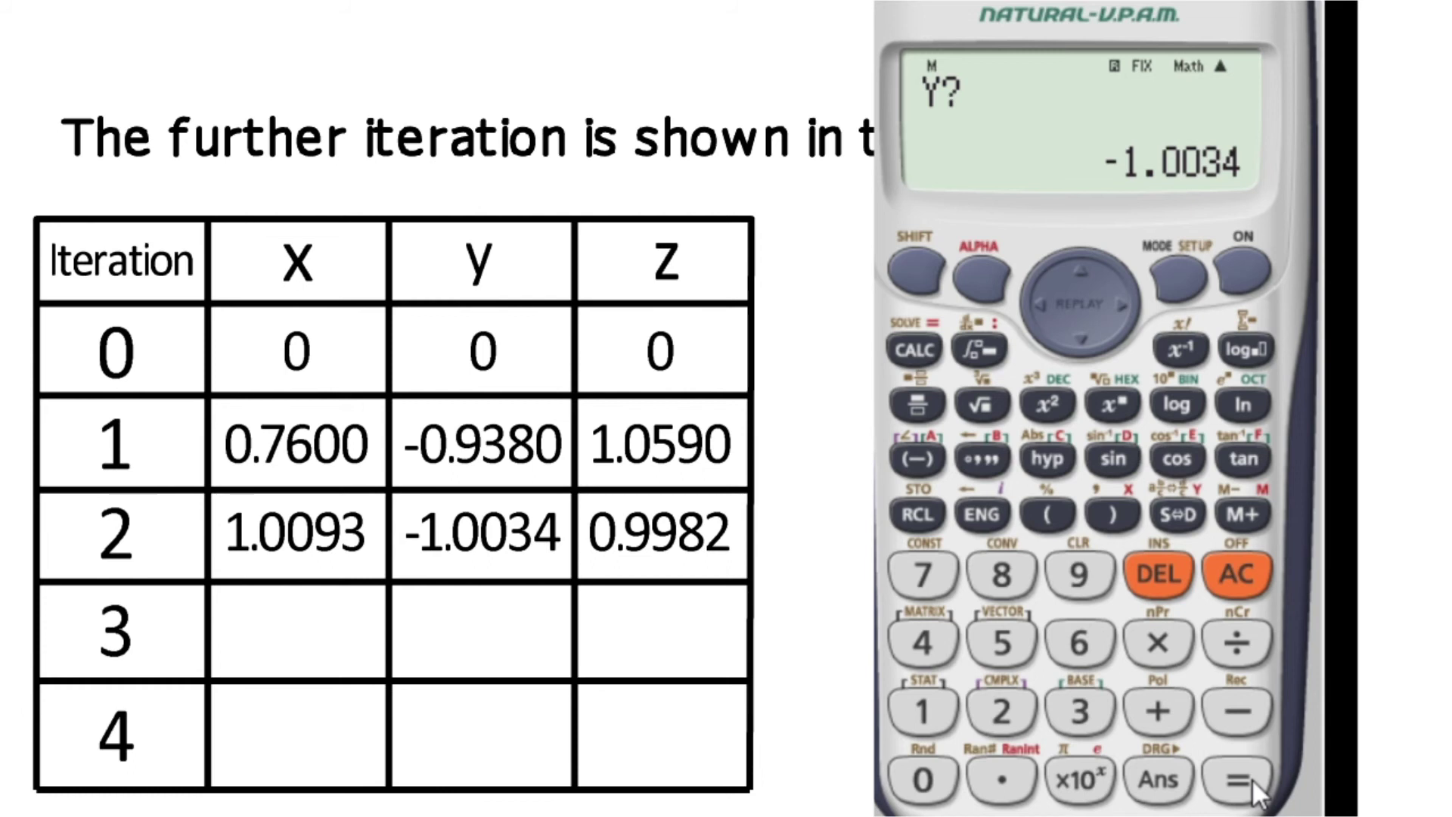
# Step: Evaluate pass three, giving x=0.9998, y=−0.9999, z=1.0000, then restart CALC
pyautogui.click(1251, 778)
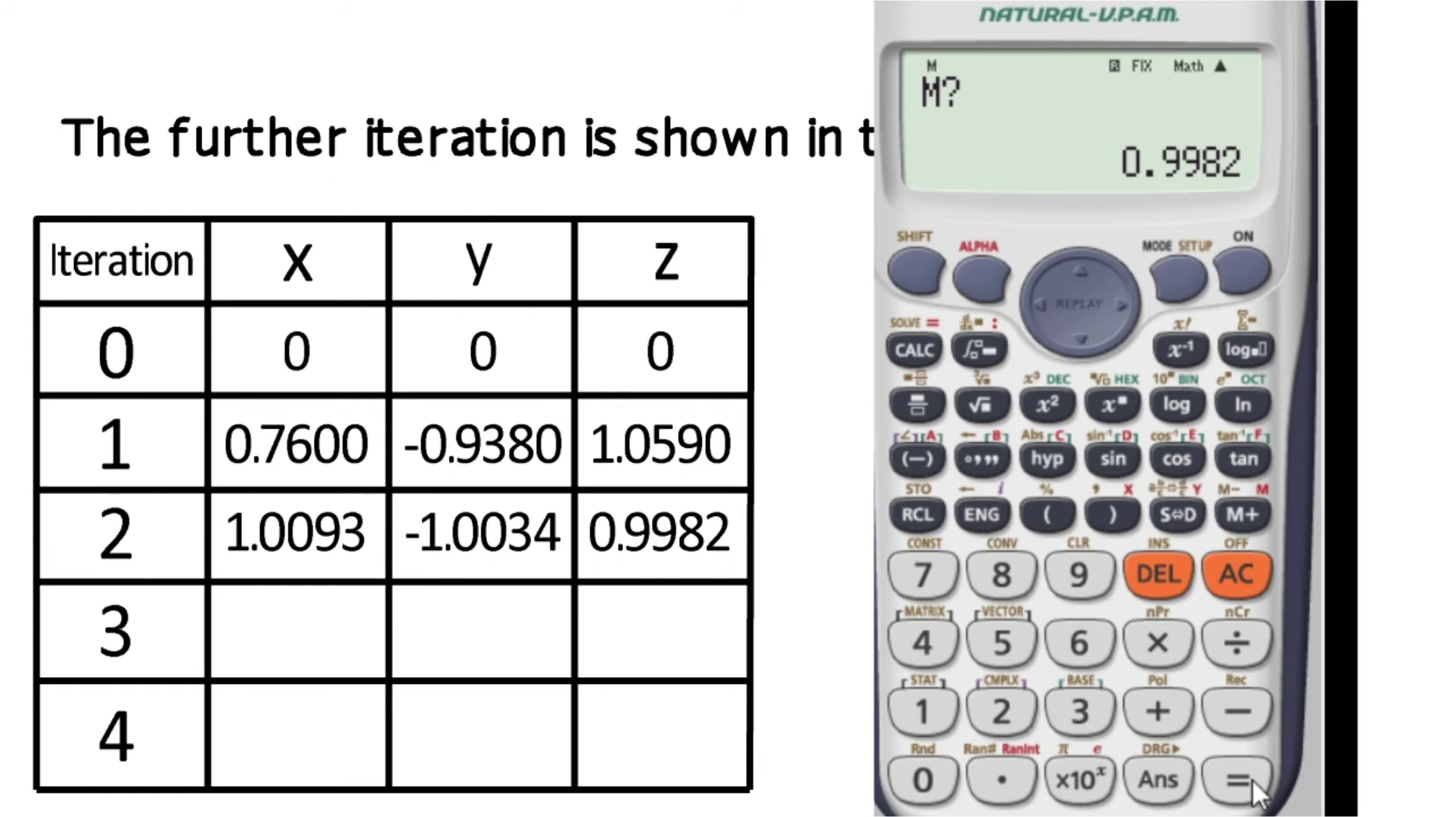
pyautogui.click(1252, 779)
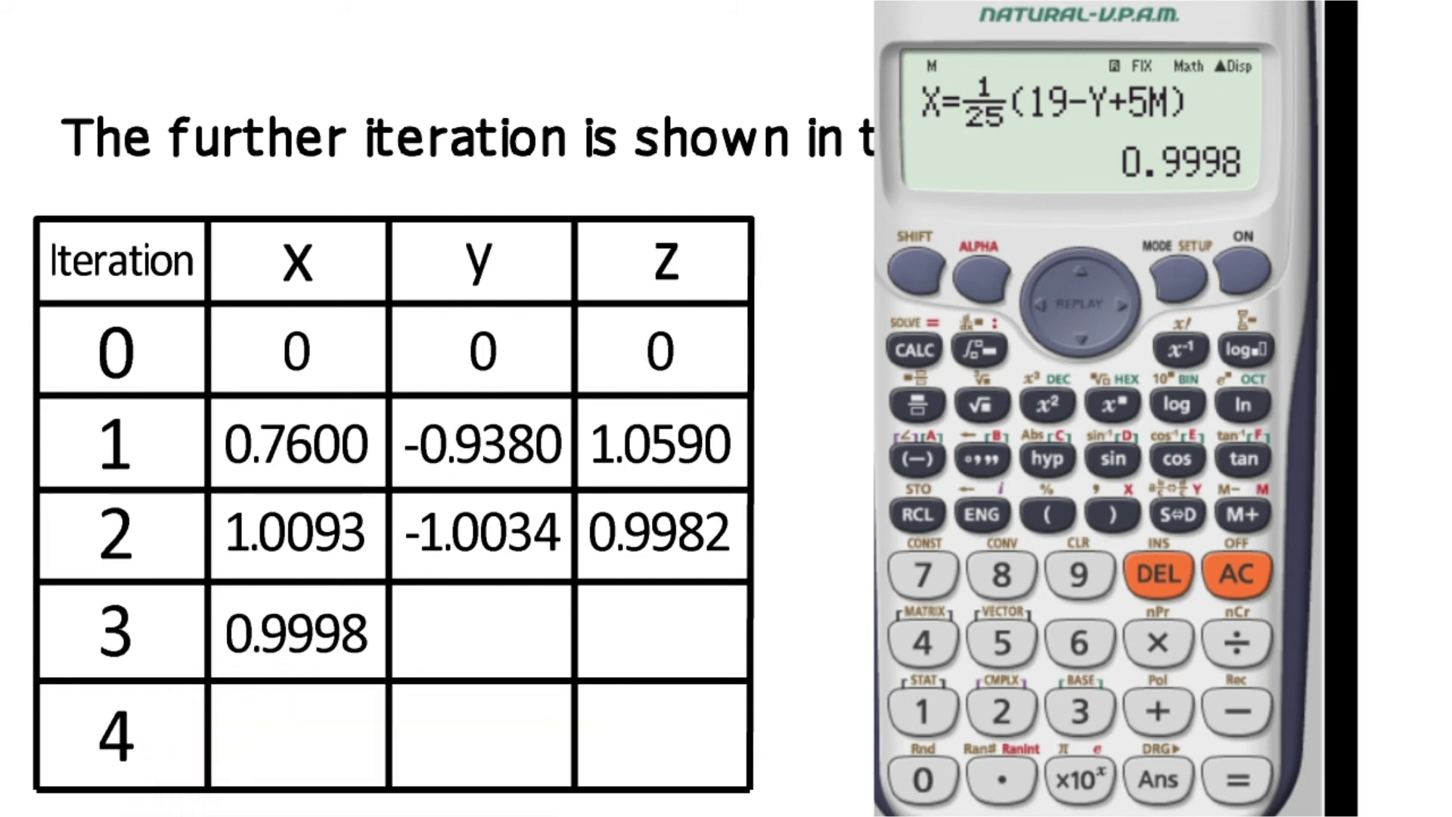
pyautogui.click(1228, 791)
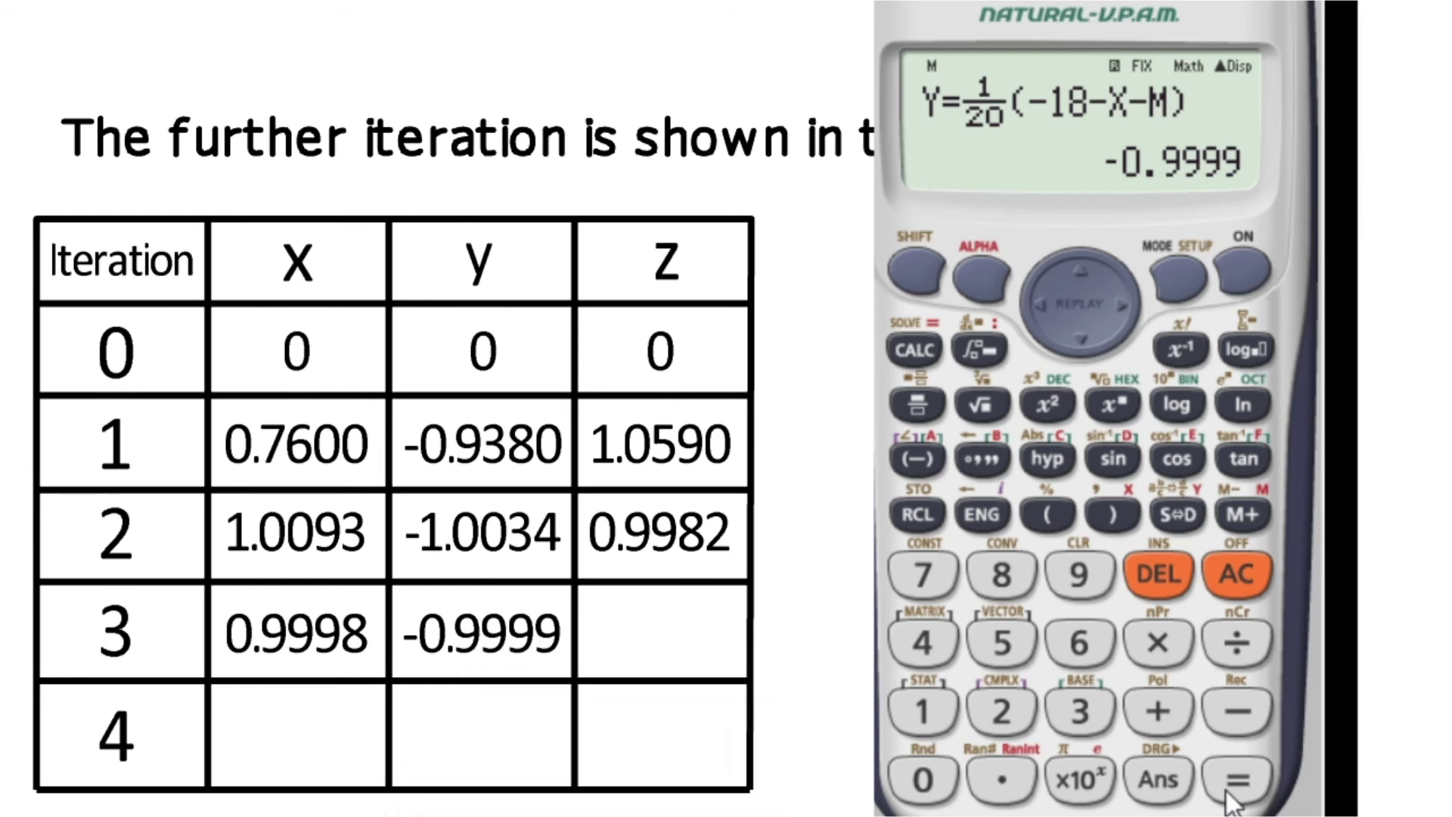
pyautogui.click(1228, 790)
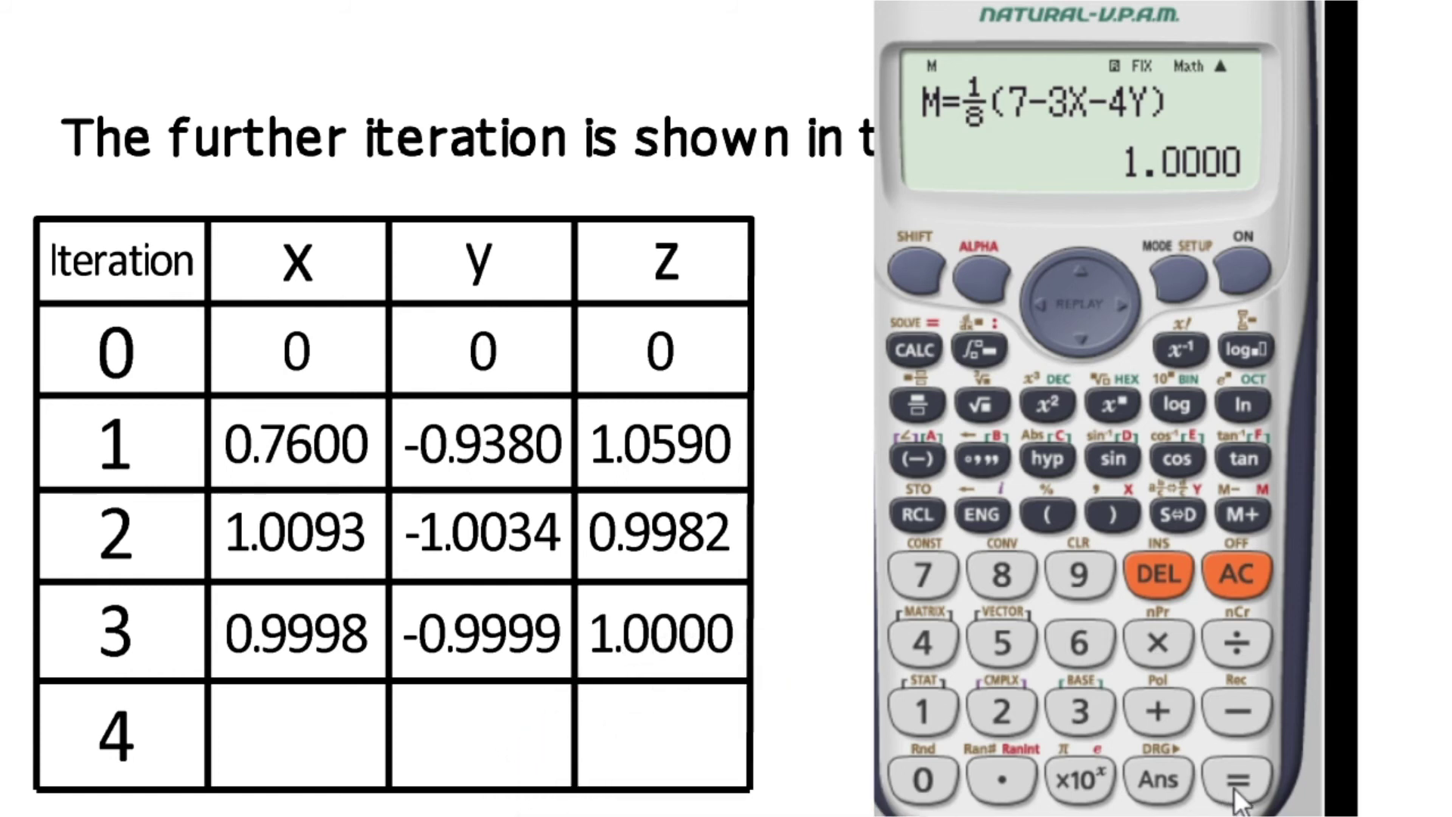
pyautogui.click(1235, 787)
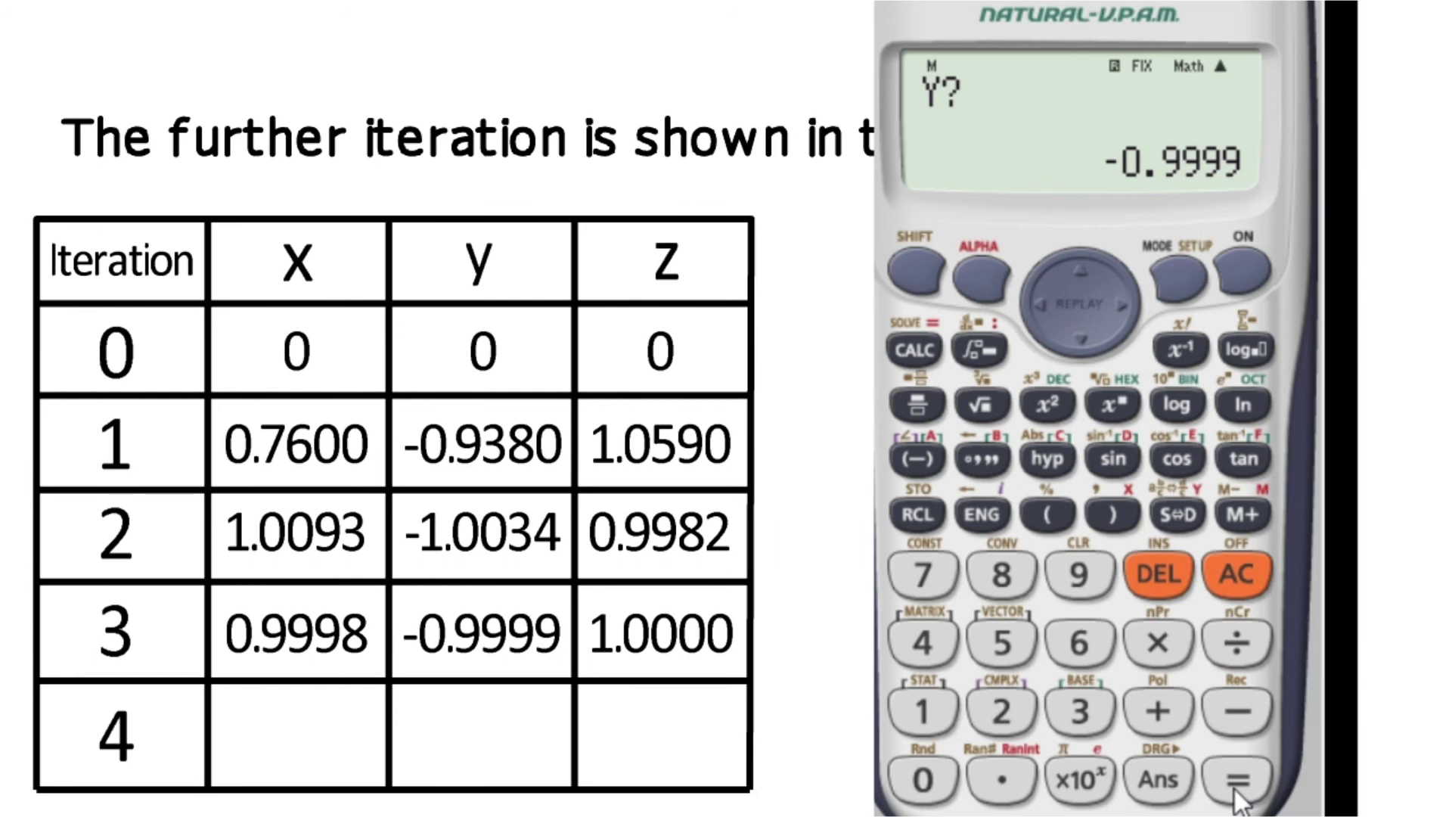
# Step: Evaluate pass four, converging to x=1.0000, y=−1.0000, z=1.0000
pyautogui.click(1238, 786)
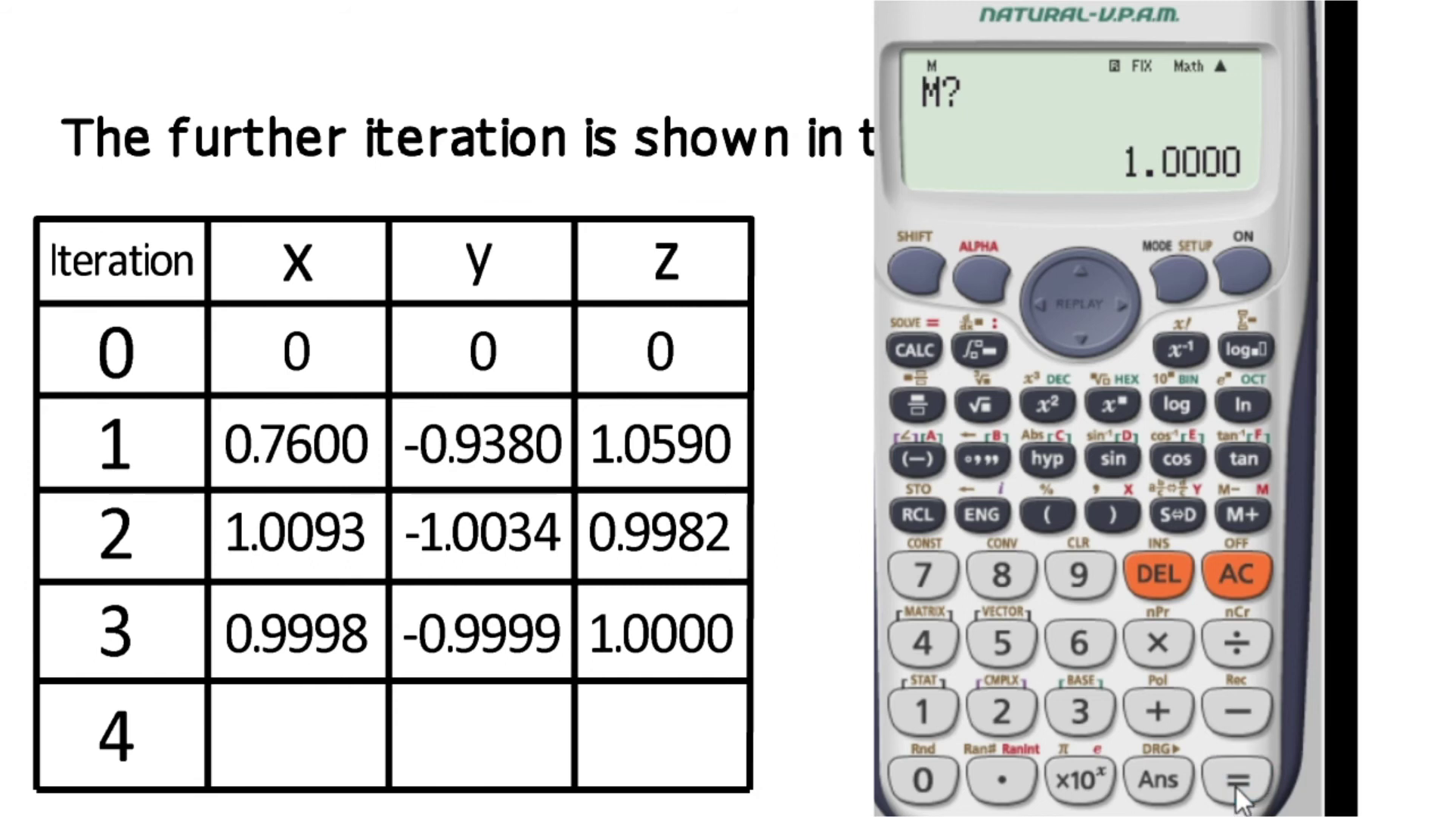
pyautogui.click(1238, 787)
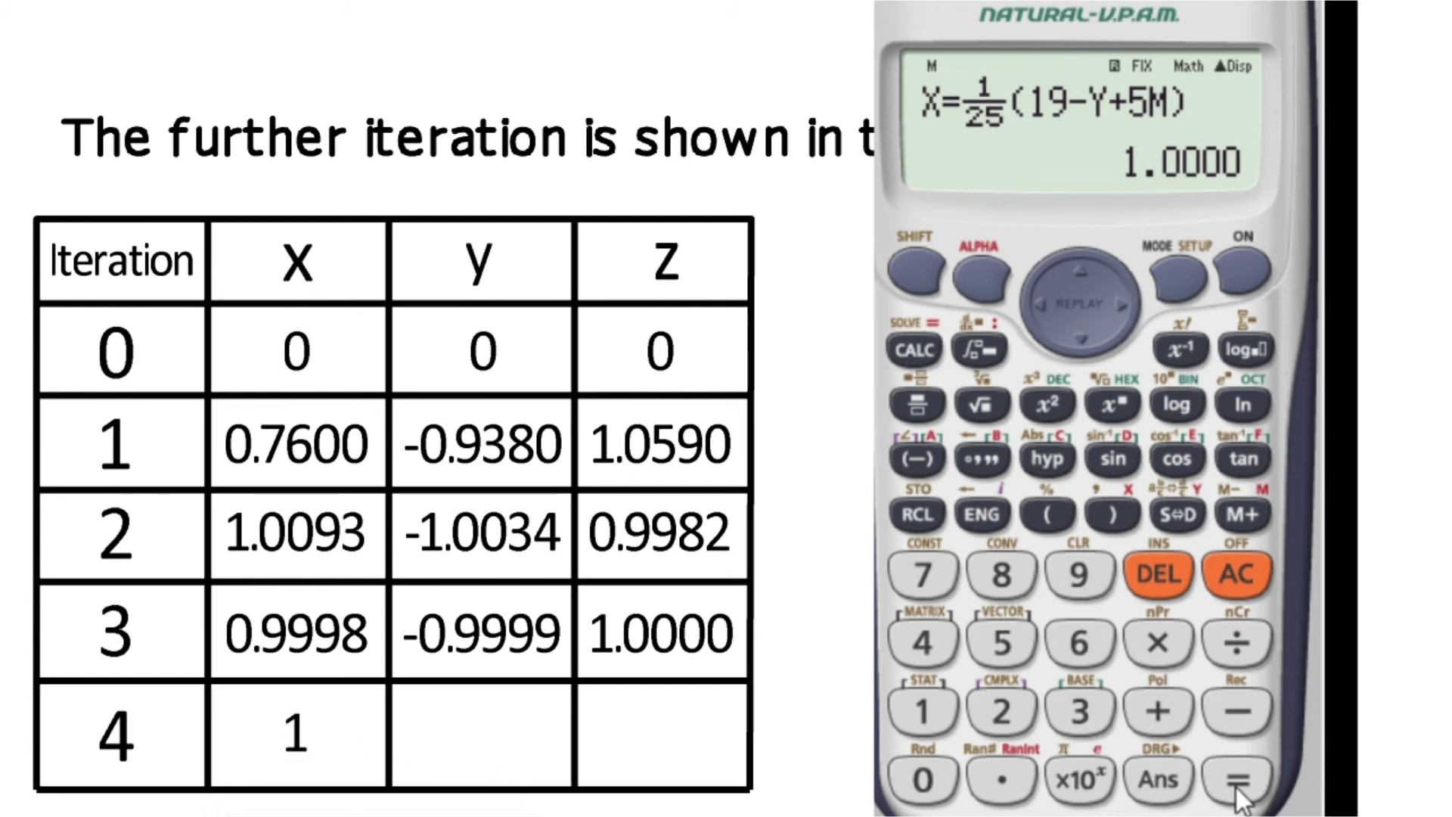
pyautogui.click(1238, 786)
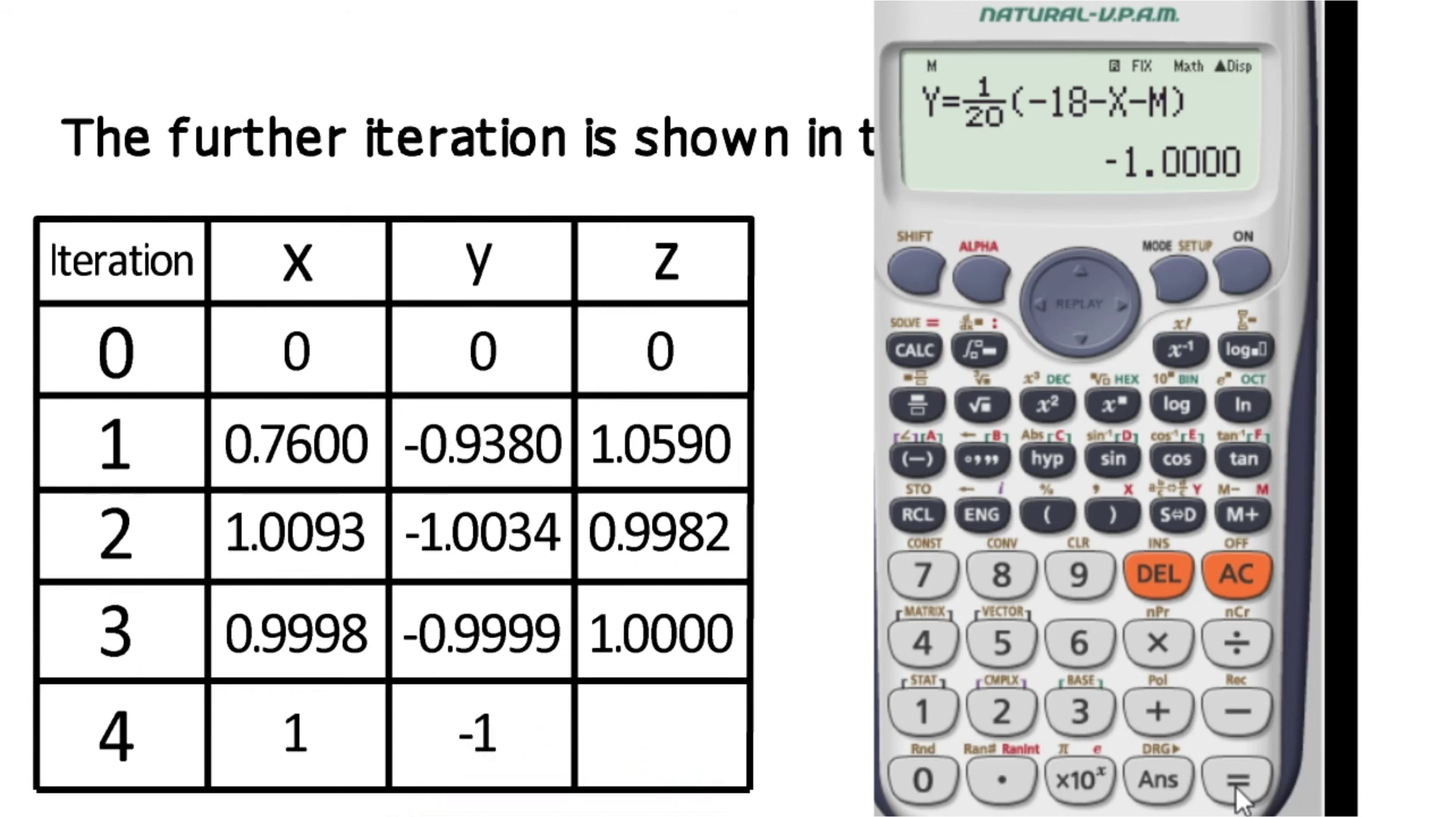
pyautogui.click(1245, 786)
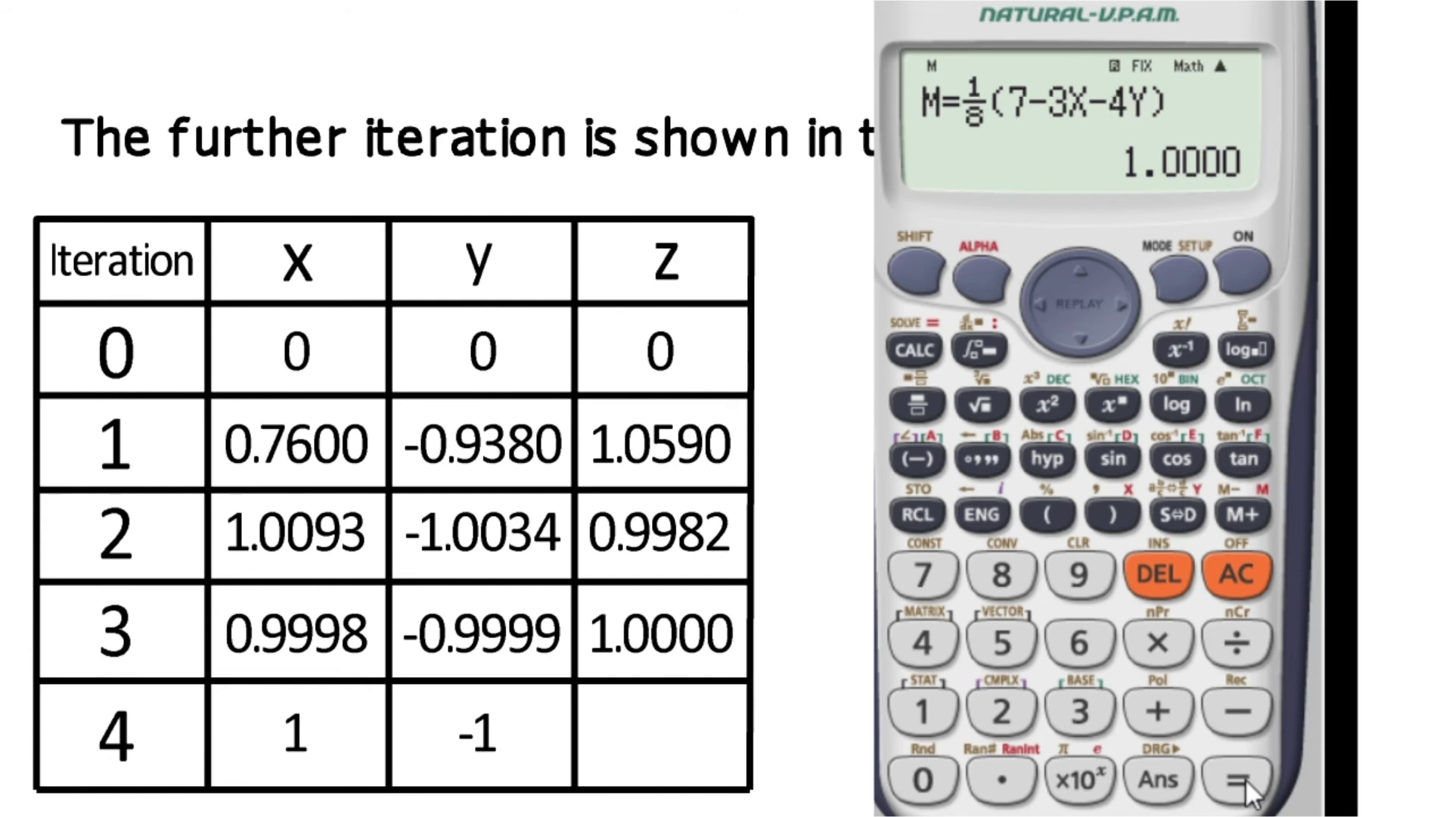